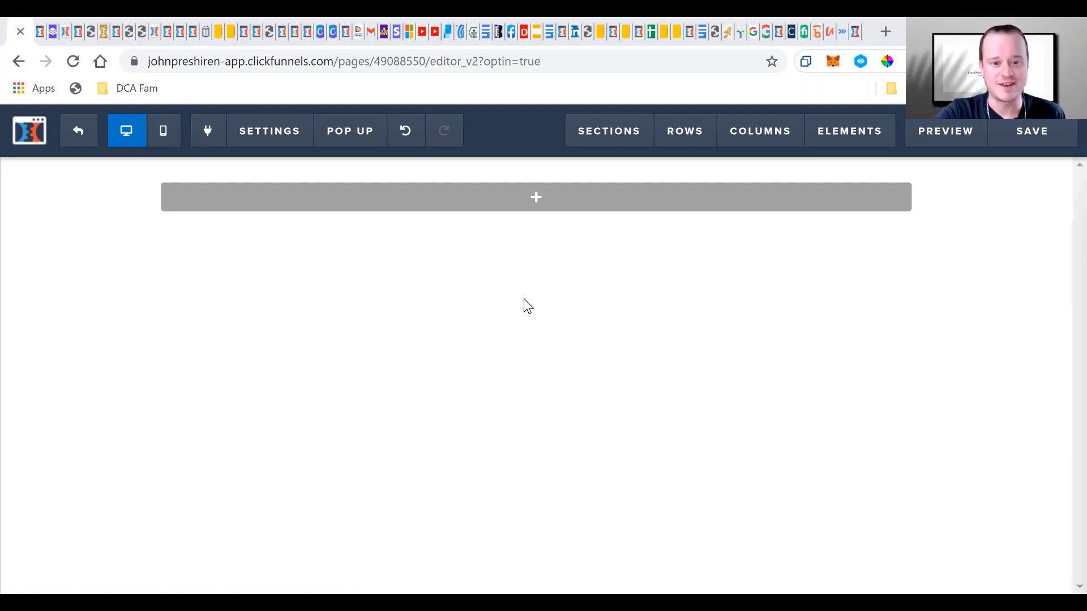
Look over the live ClickFunnels blog layout for reference, then return to the page editor.
left_click(41, 40)
scroll(570, 283, "down", 5)
scroll(569, 283, "up", 15)
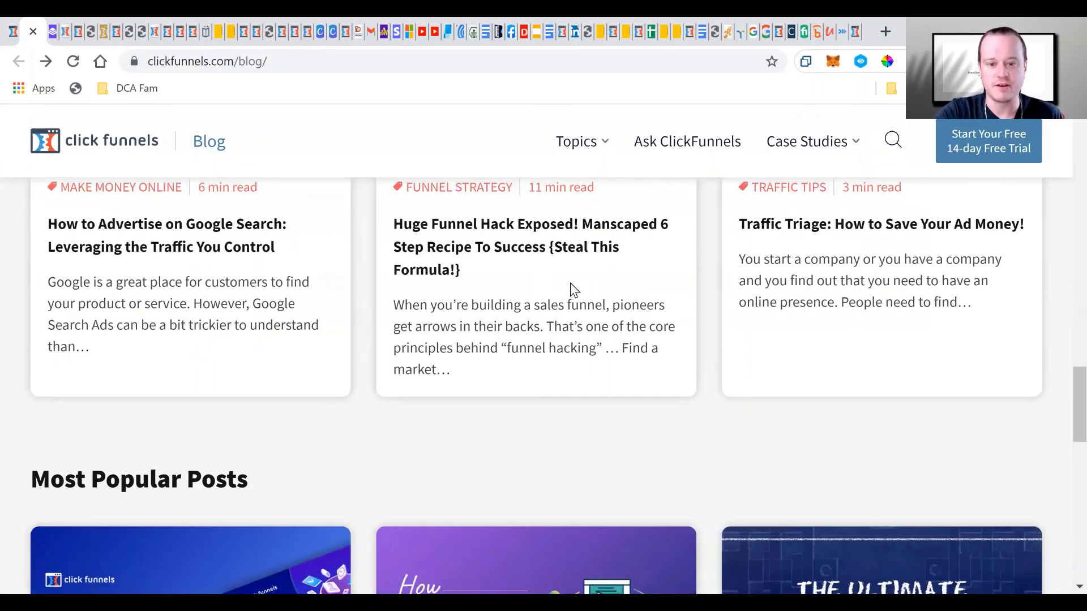
scroll(570, 290, "up", 8)
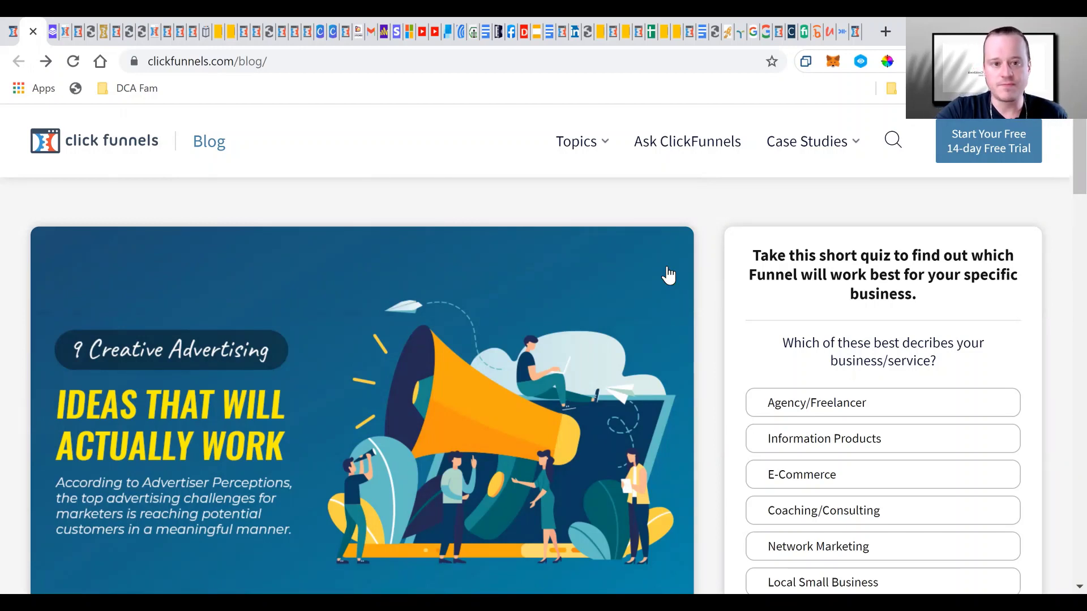
left_click(14, 35)
Add a new Full Width section to the blank page.
mouse_move(558, 199)
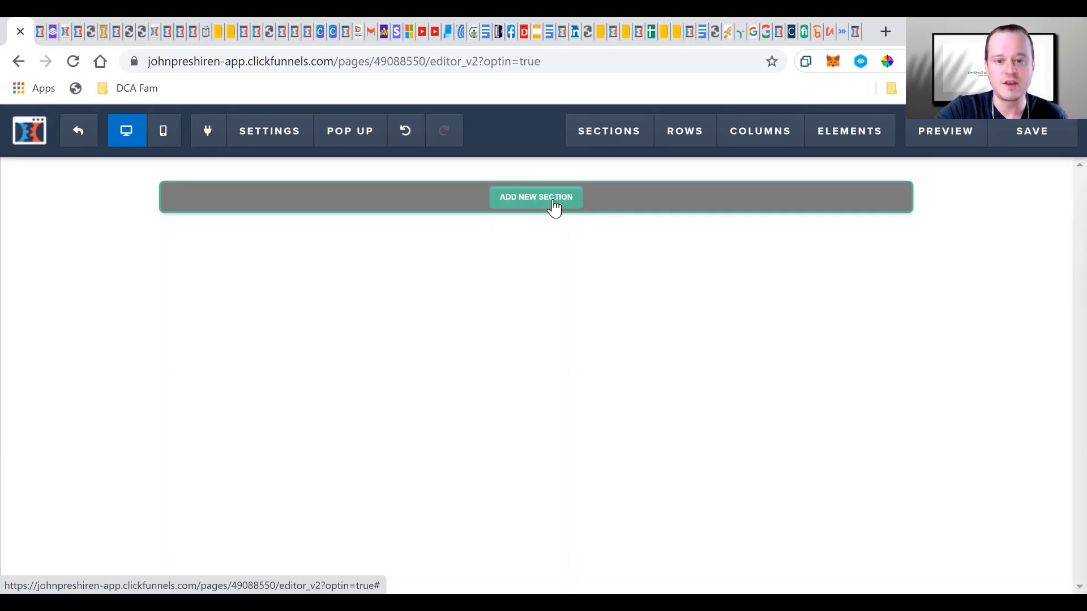
left_click(554, 208)
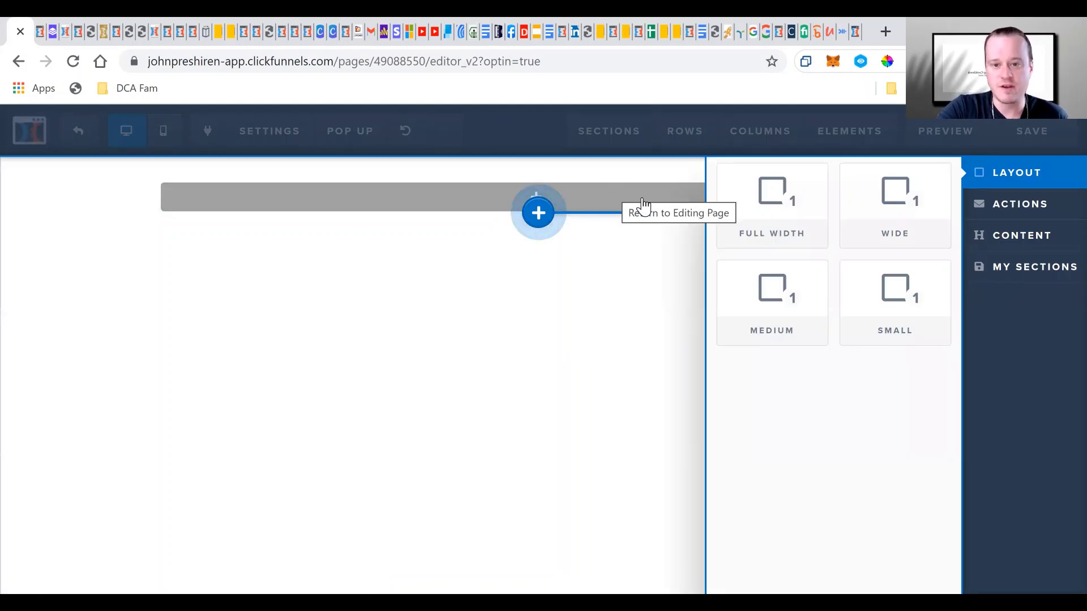
left_click(38, 36)
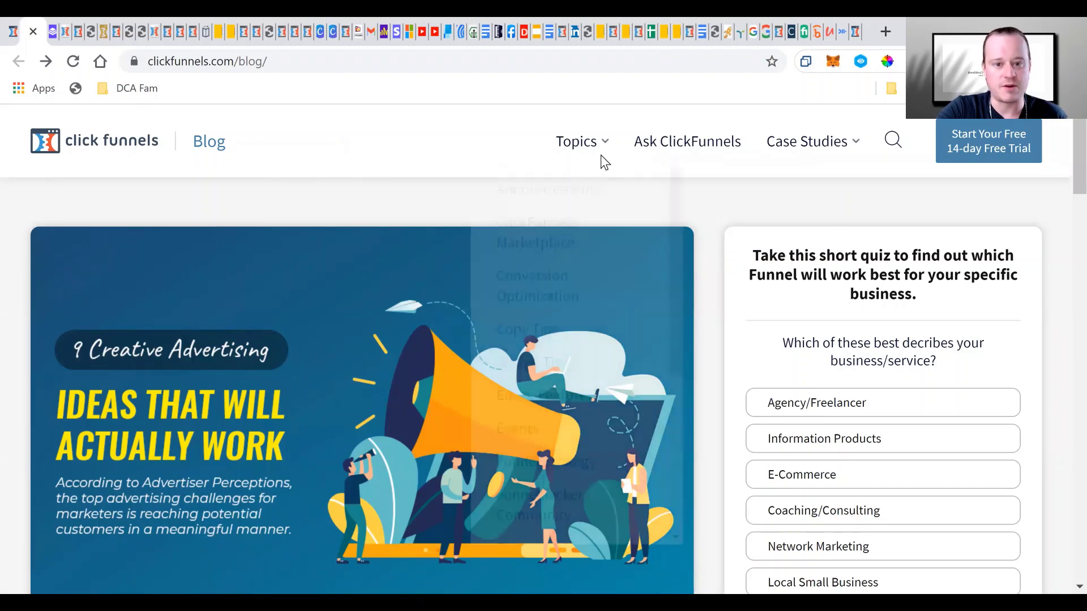
left_click(10, 36)
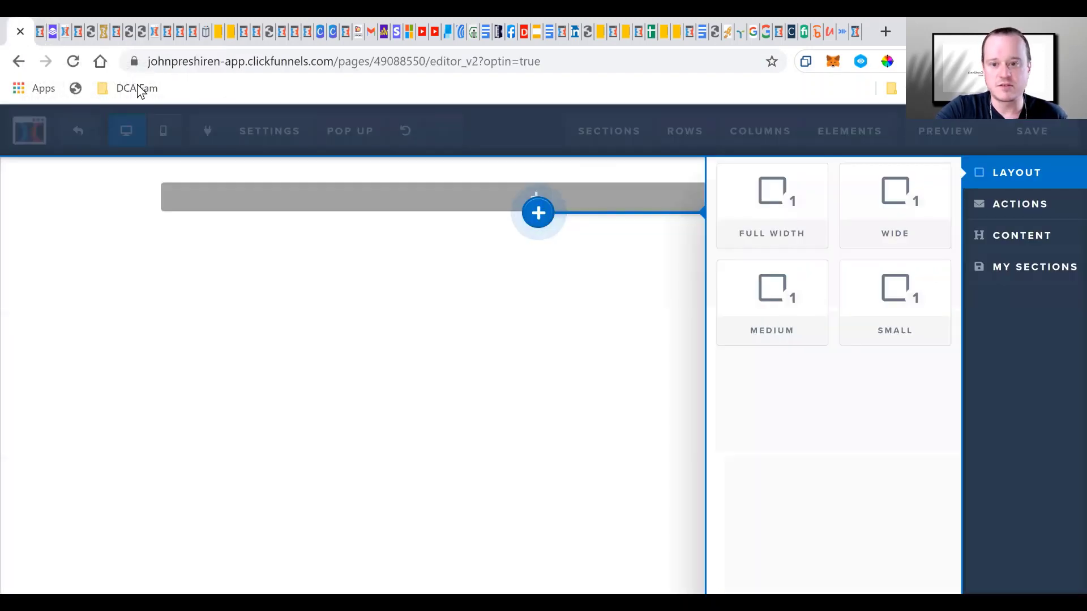
left_click(783, 213)
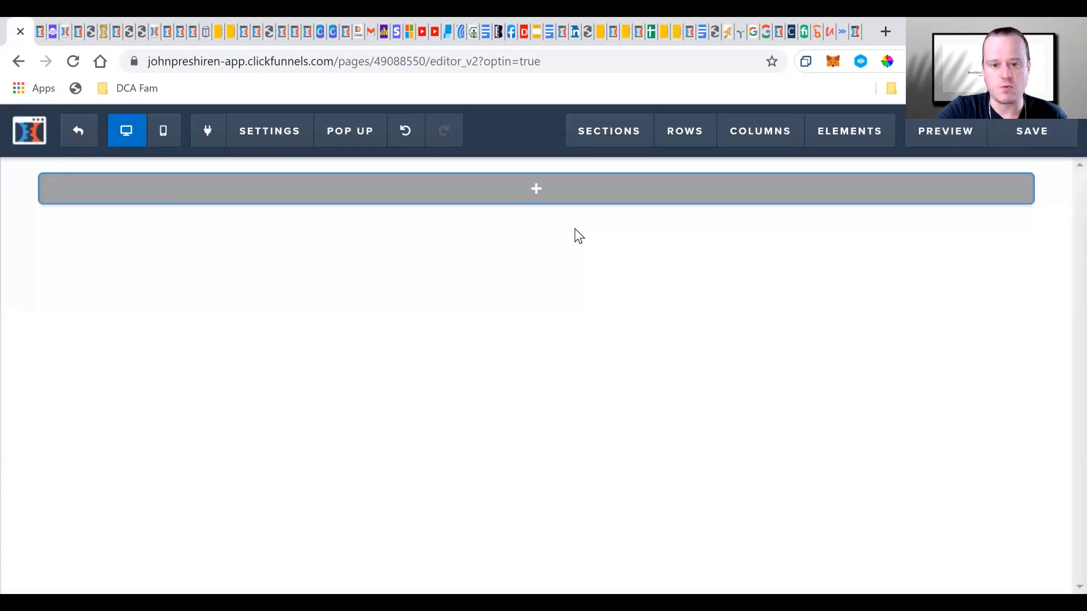
mouse_move(532, 196)
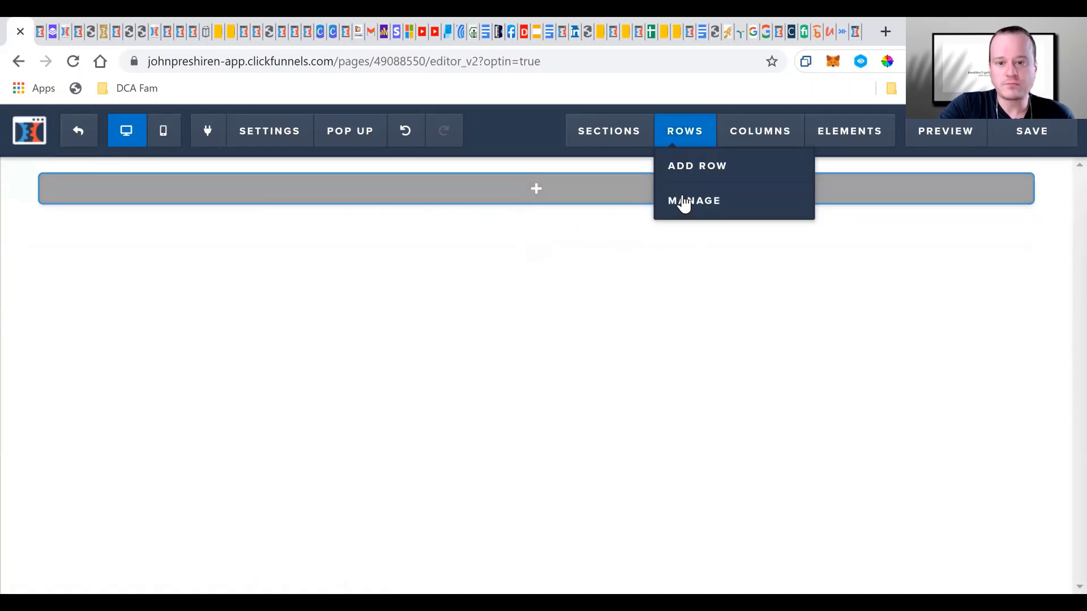
Add a 2 Columns row, then a 1 Column row directly beneath it.
left_click(536, 192)
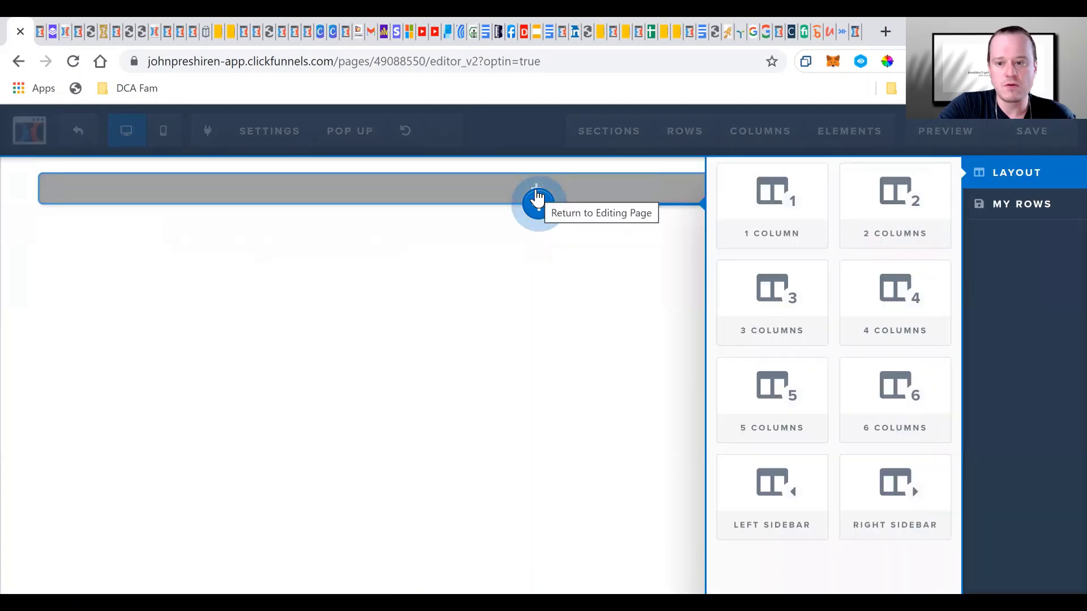
left_click(900, 220)
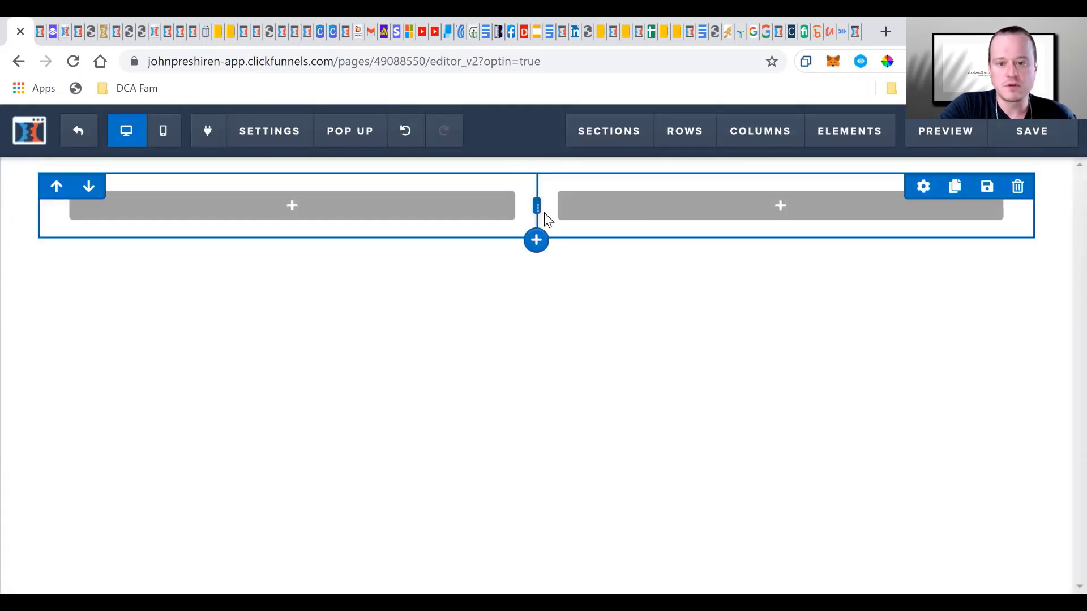
left_click(541, 242)
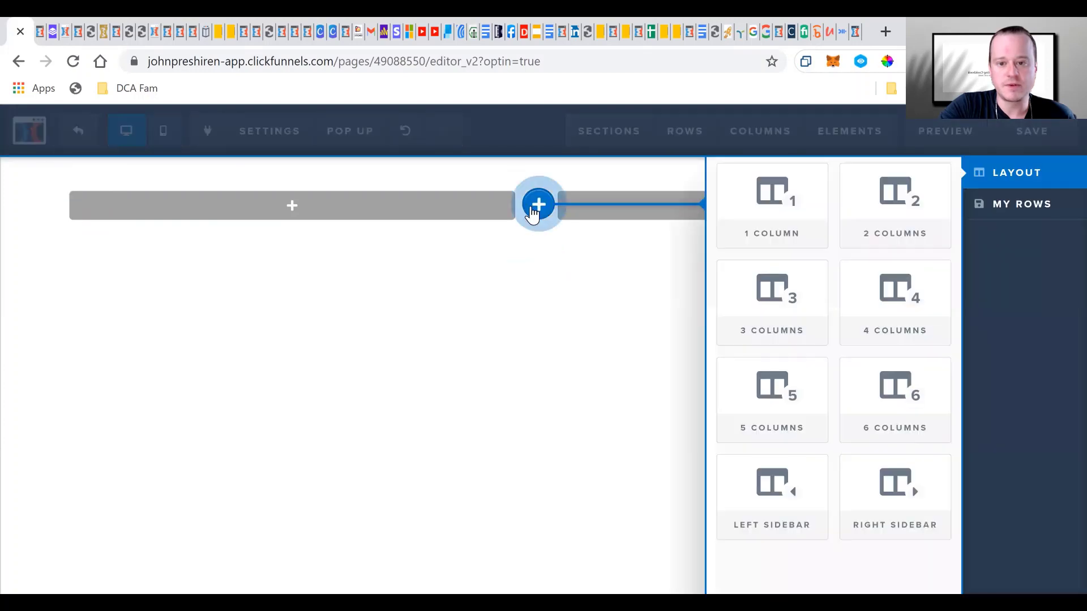
left_click(800, 214)
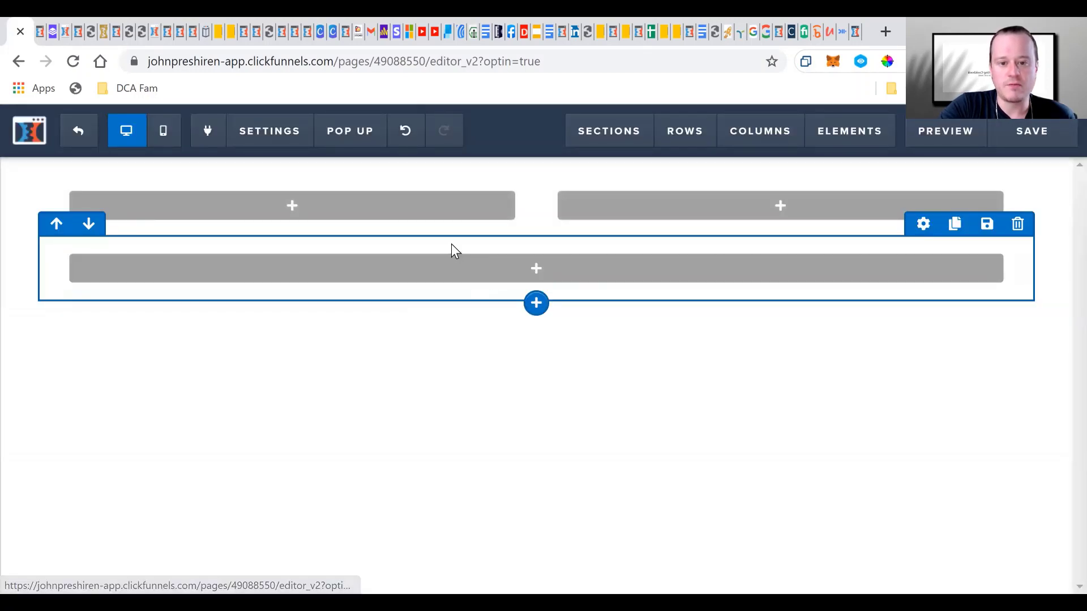
Move the one-column row up above the two-column row.
left_click(61, 229)
mouse_move(376, 279)
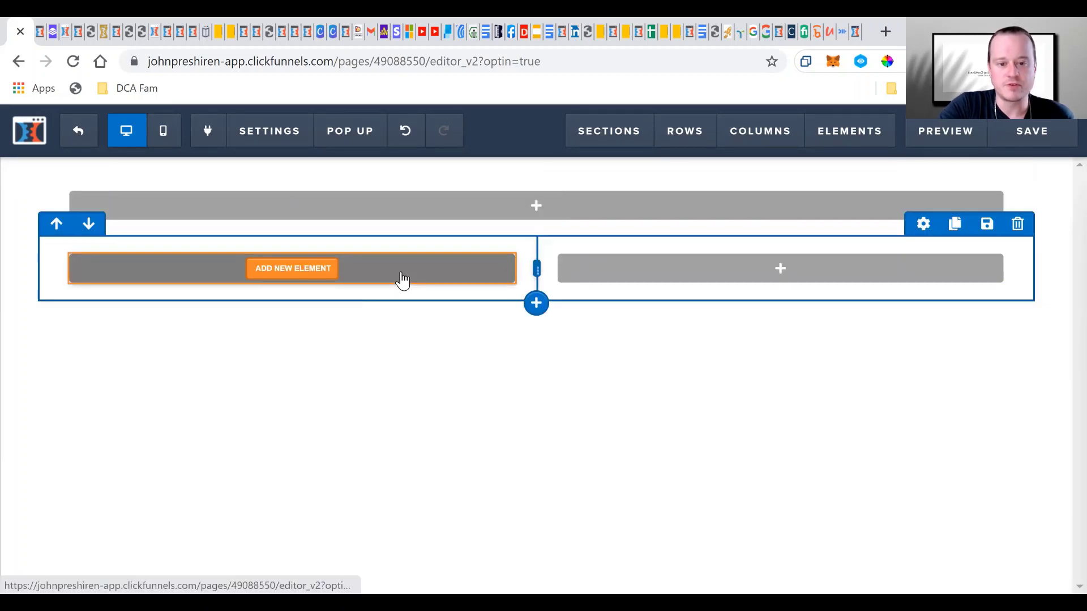
mouse_move(589, 267)
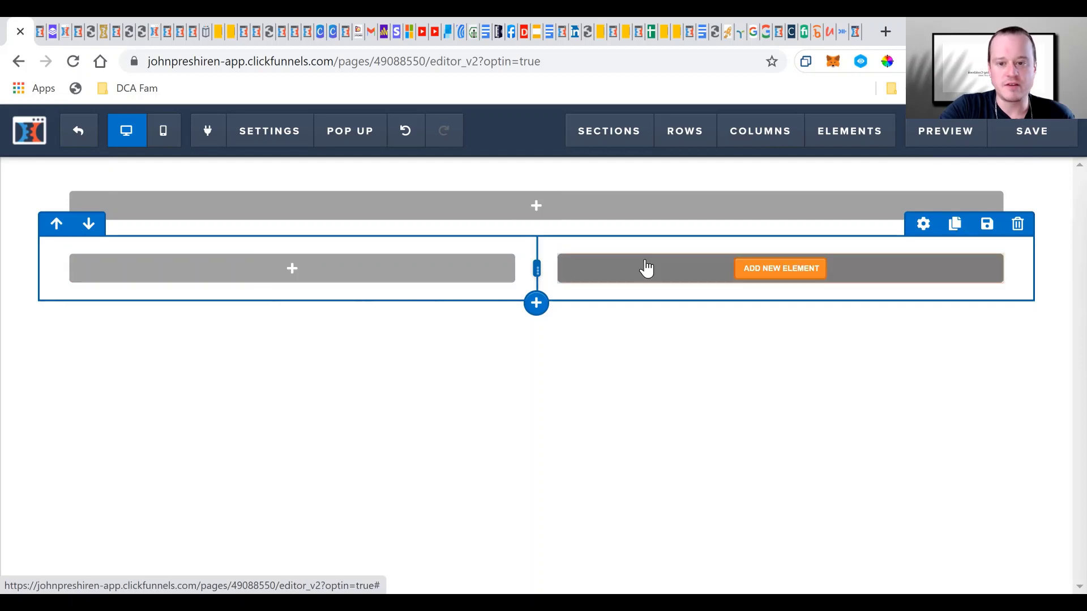
mouse_move(340, 279)
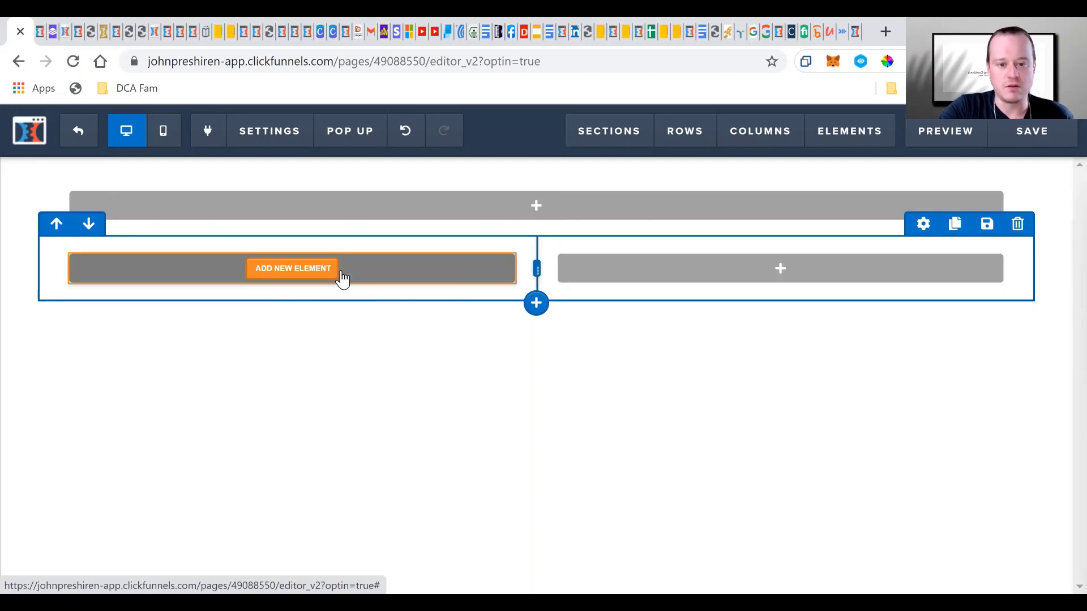
Place a placeholder Image element in the left column, checking the blog post layout for reference.
left_click(303, 277)
scroll(786, 468, "down", 3)
left_click(787, 443)
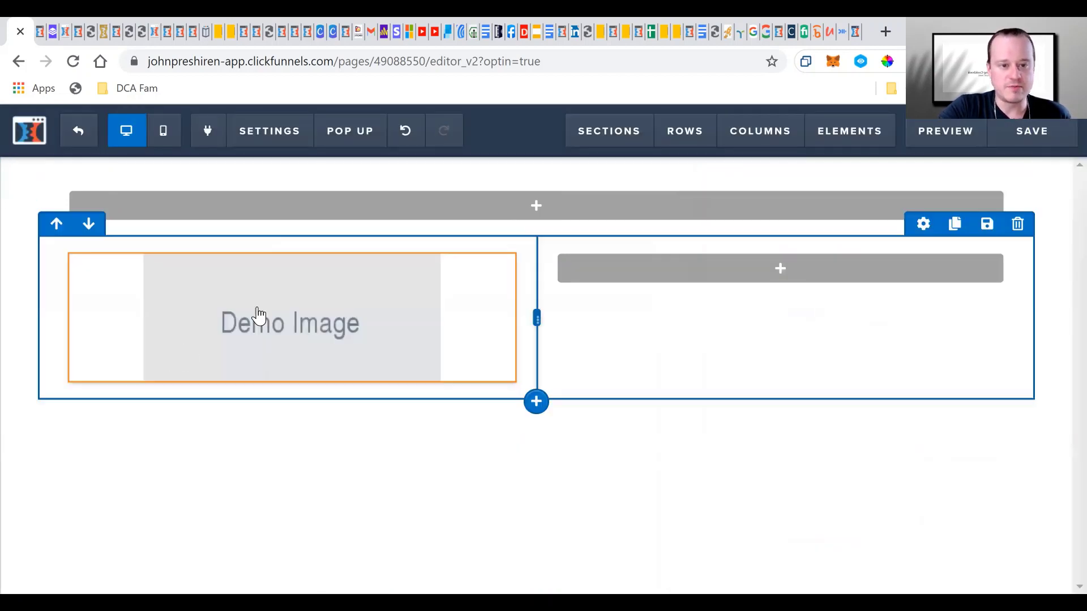
left_click(43, 37)
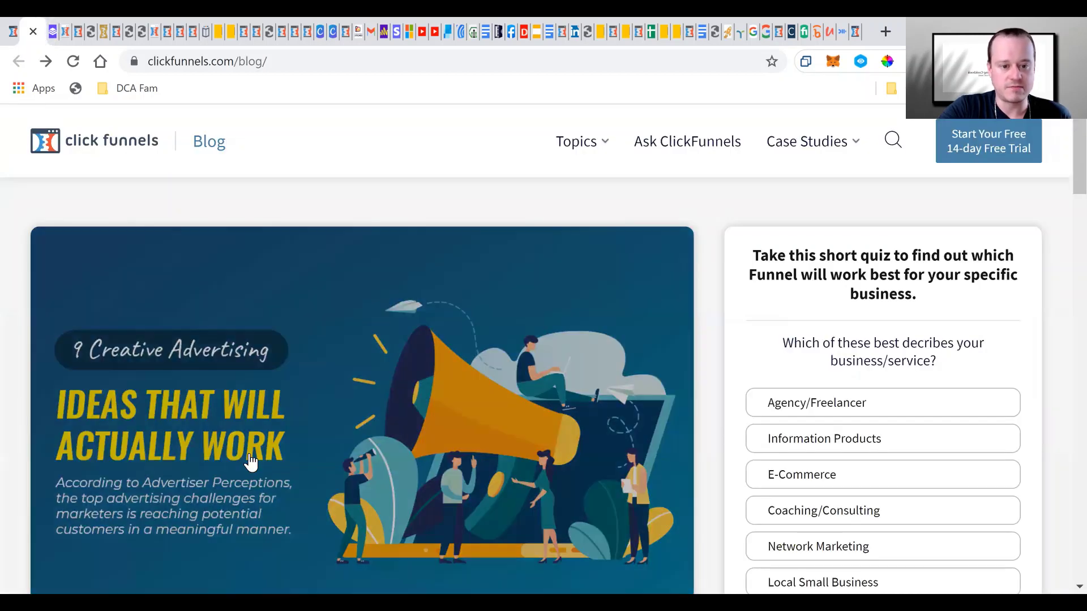
scroll(453, 422, "down", 5)
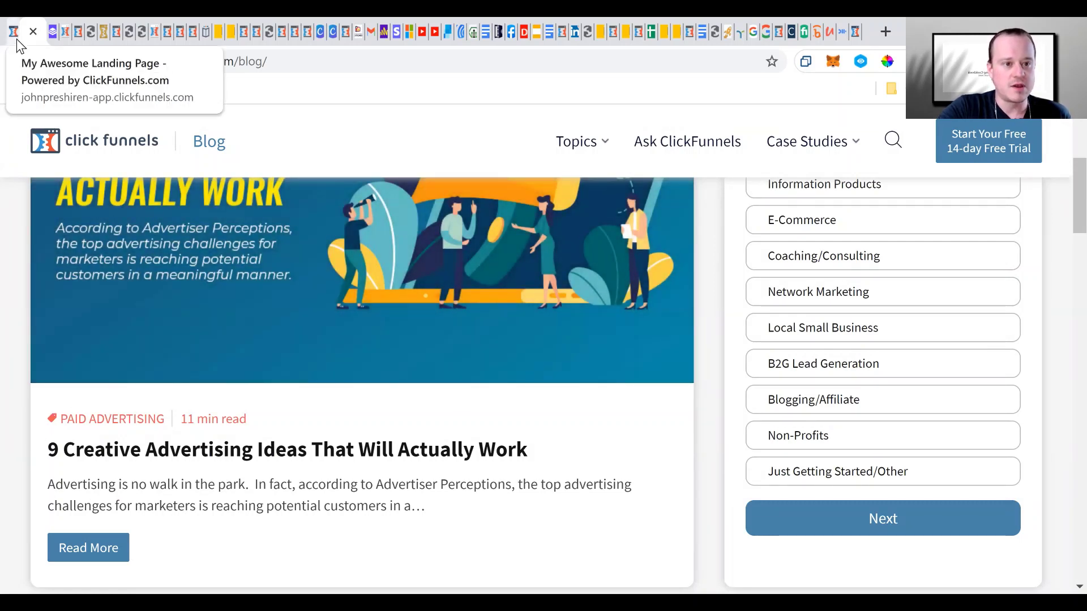
left_click(16, 39)
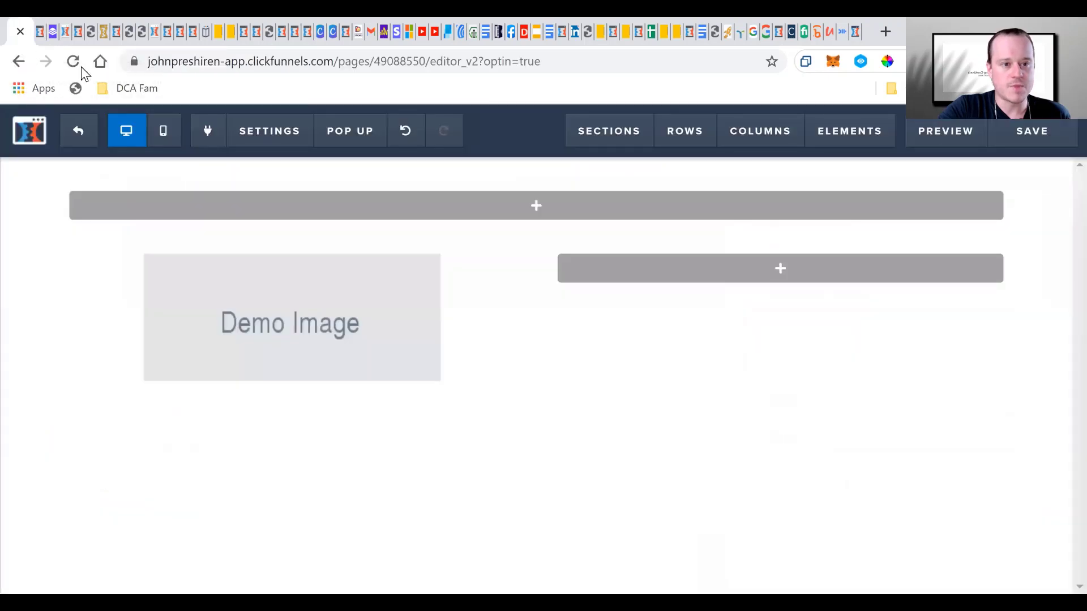
Add a small sub-headline and a large headline under the demo image.
mouse_move(297, 342)
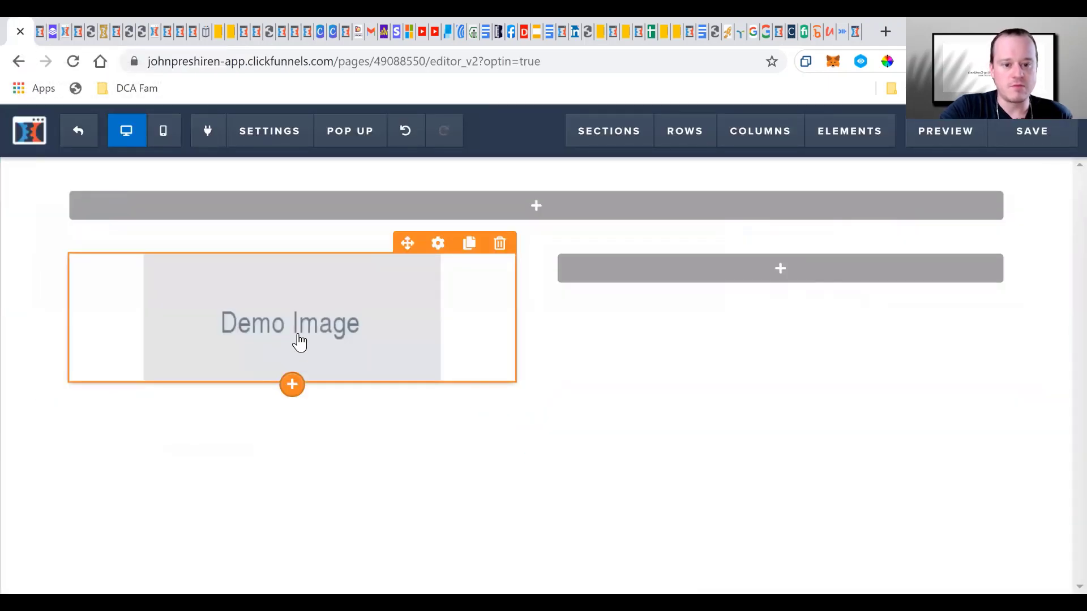
left_click(293, 386)
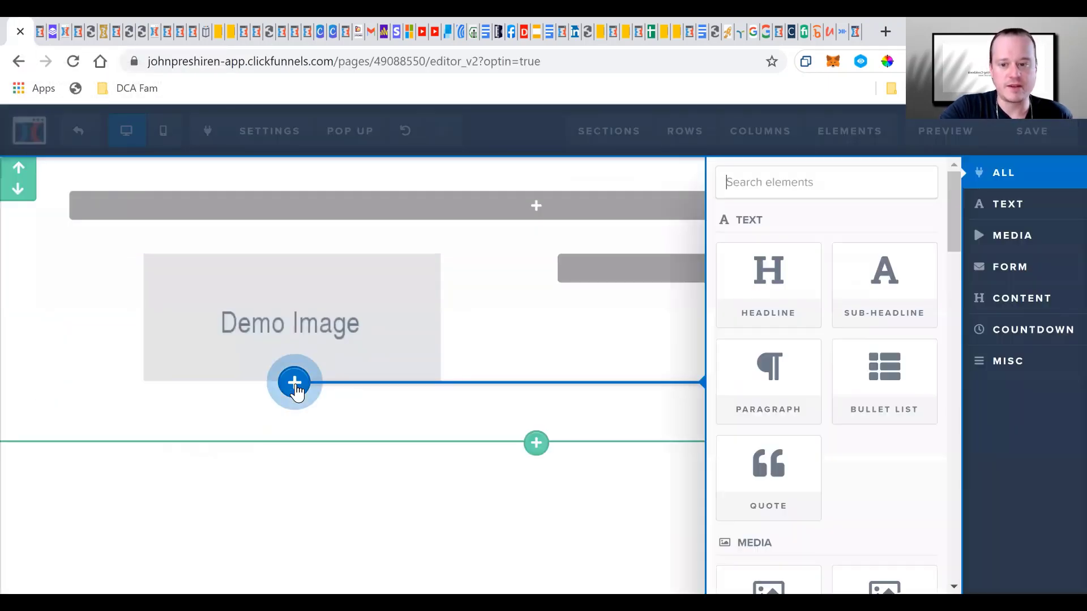
left_click_drag(363, 331, 363, 334)
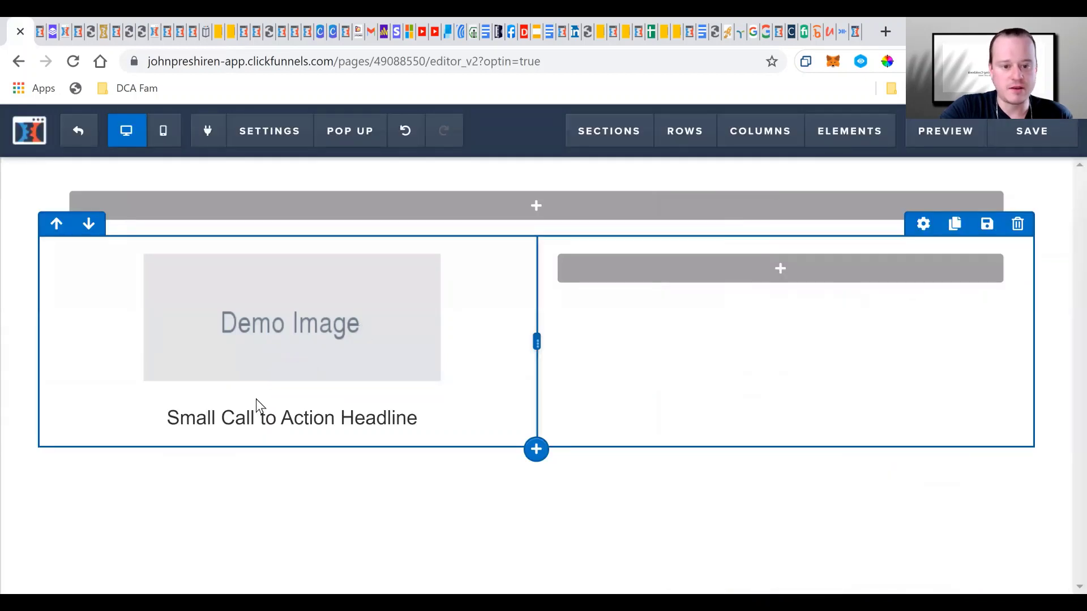
left_click(298, 438)
left_click_drag(536, 434, 303, 461)
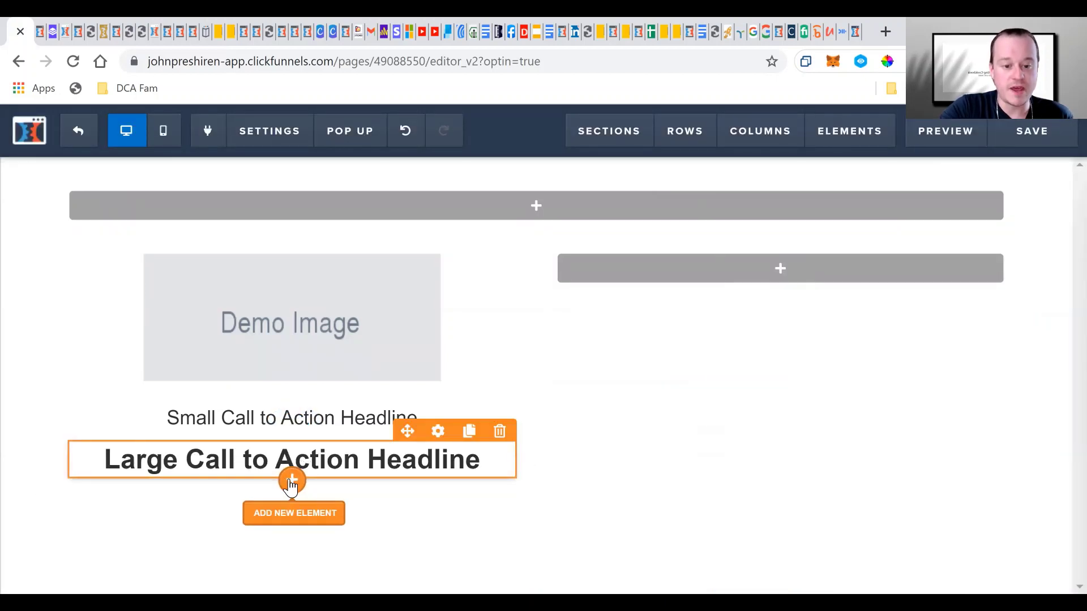
Add a lorem ipsum paragraph and a Click to Sign Up button below the headlines.
left_click(291, 483)
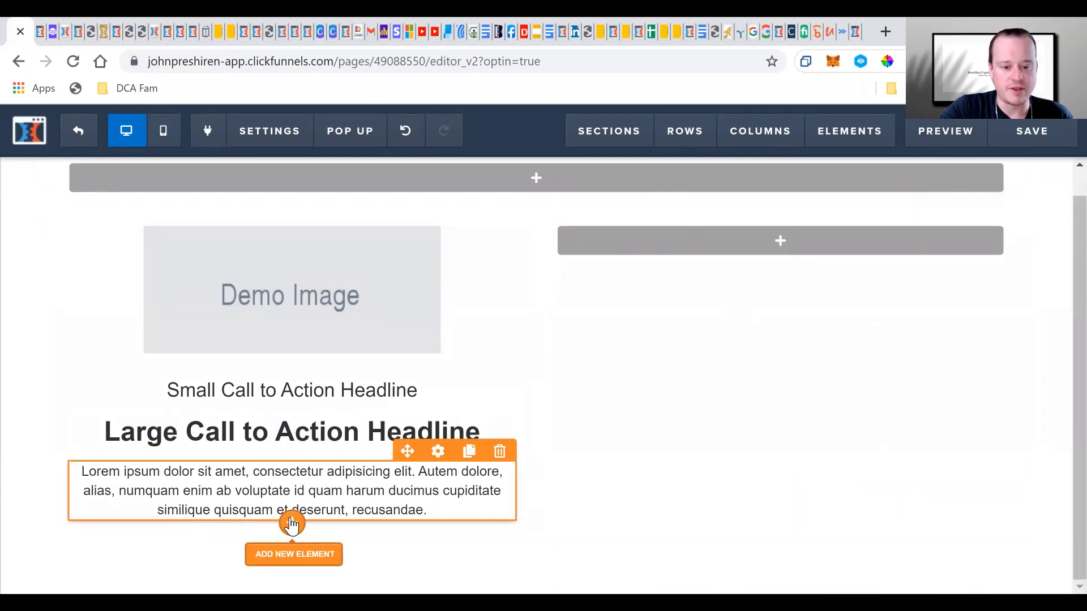
left_click(291, 524)
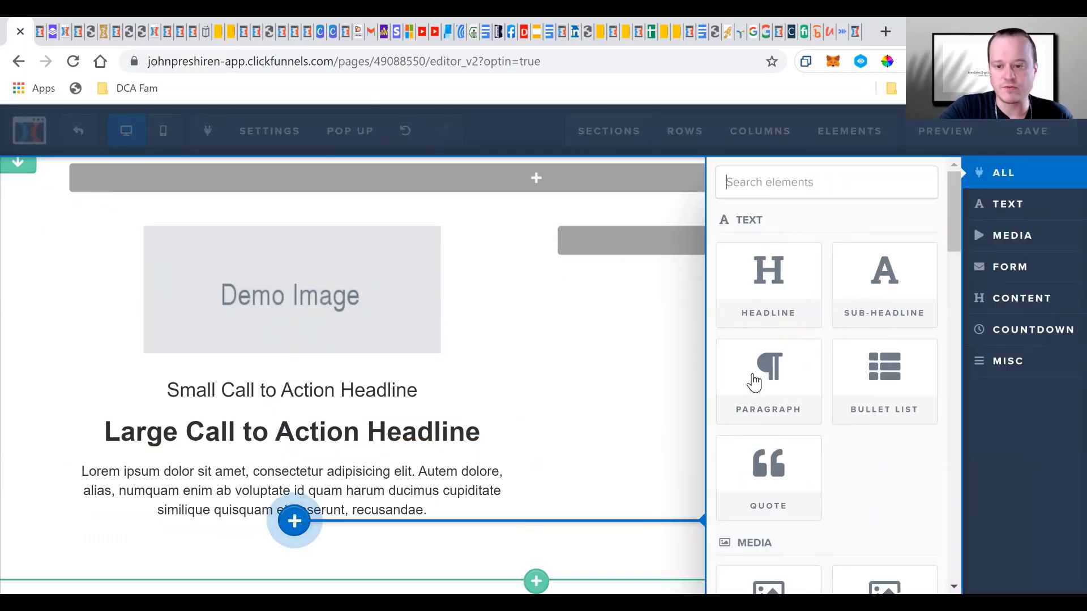
scroll(761, 356, "down", 2)
scroll(795, 419, "down", 5)
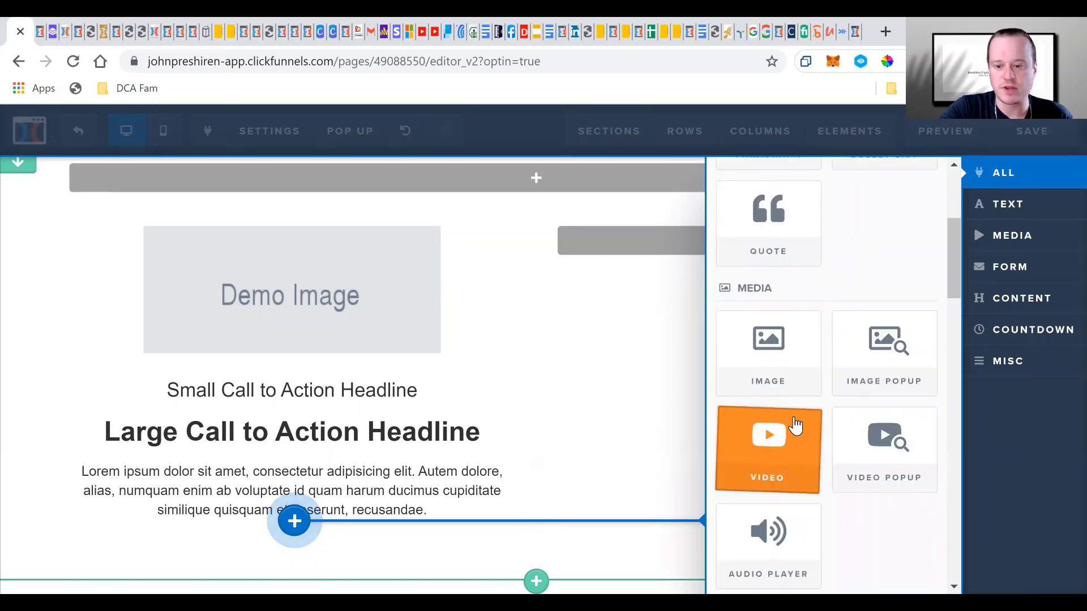
scroll(793, 448, "down", 3)
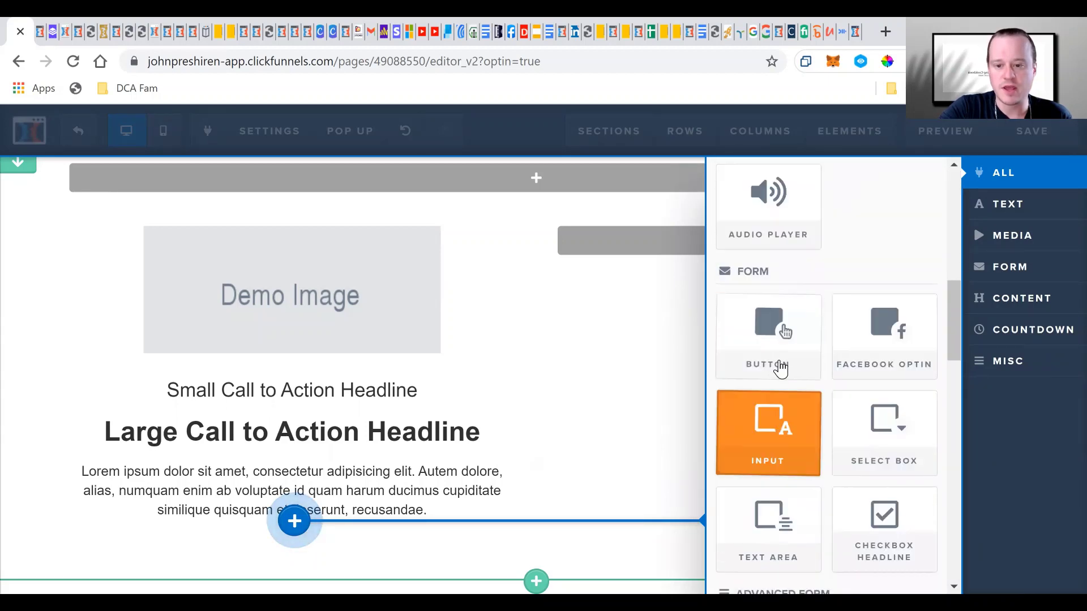
left_click(782, 368)
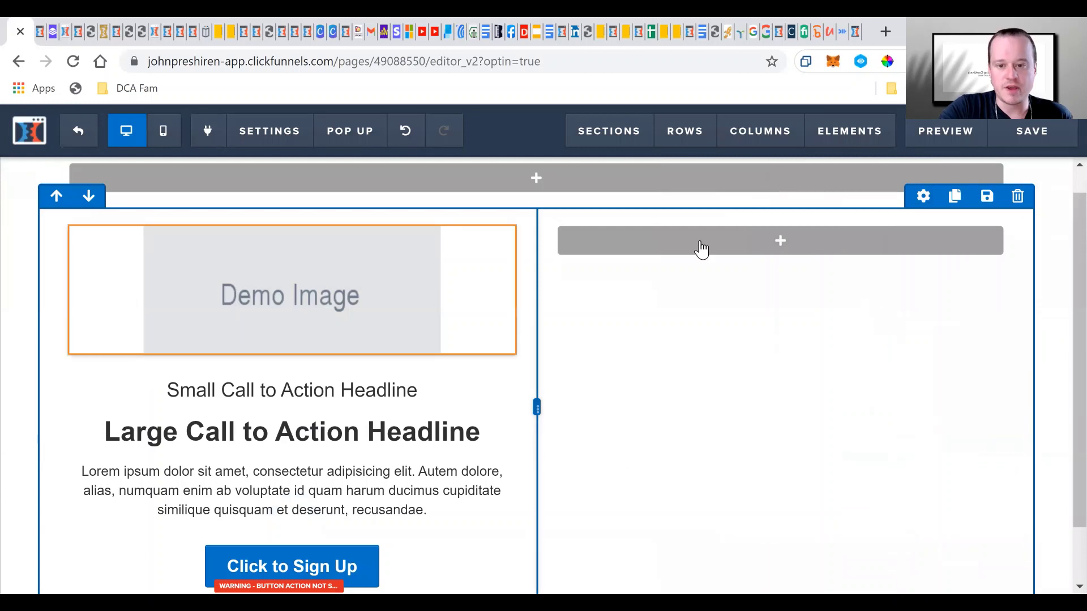
left_click(783, 240)
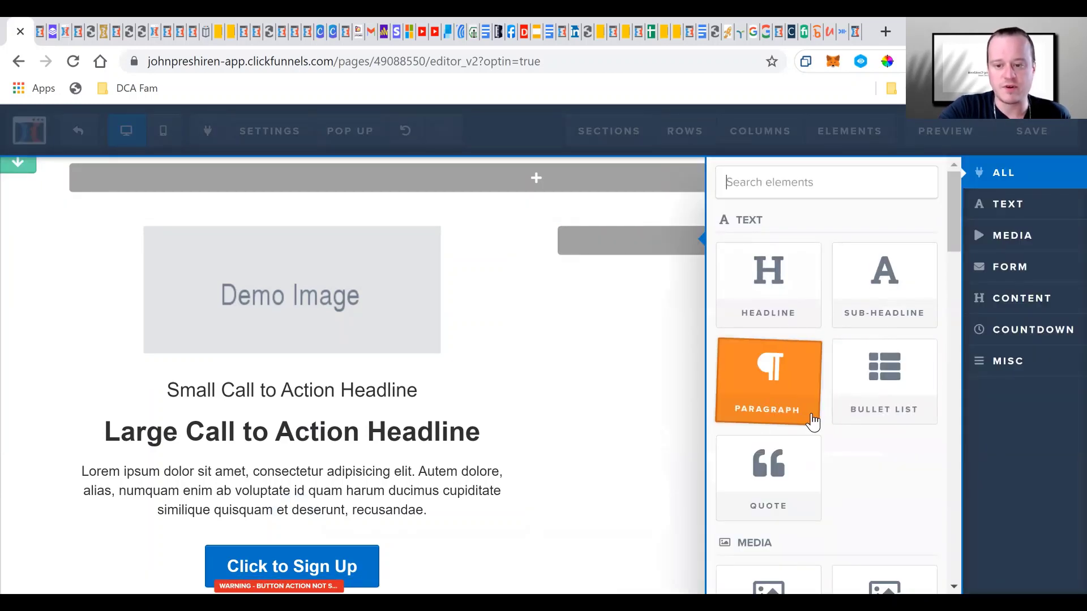
scroll(818, 419, "down", 6)
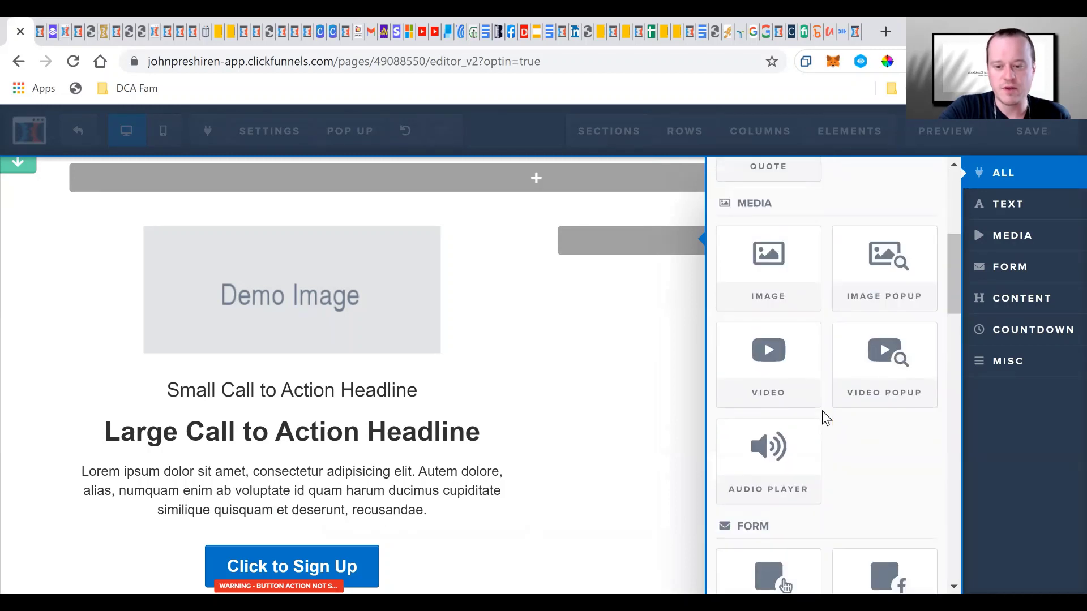
scroll(822, 412, "down", 6)
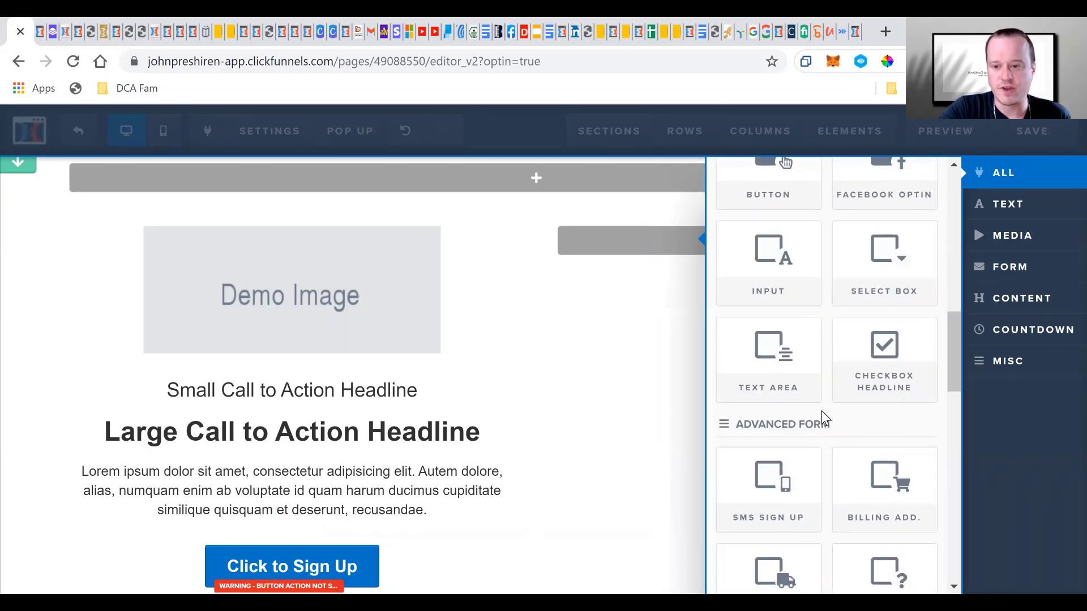
scroll(822, 413, "down", 4)
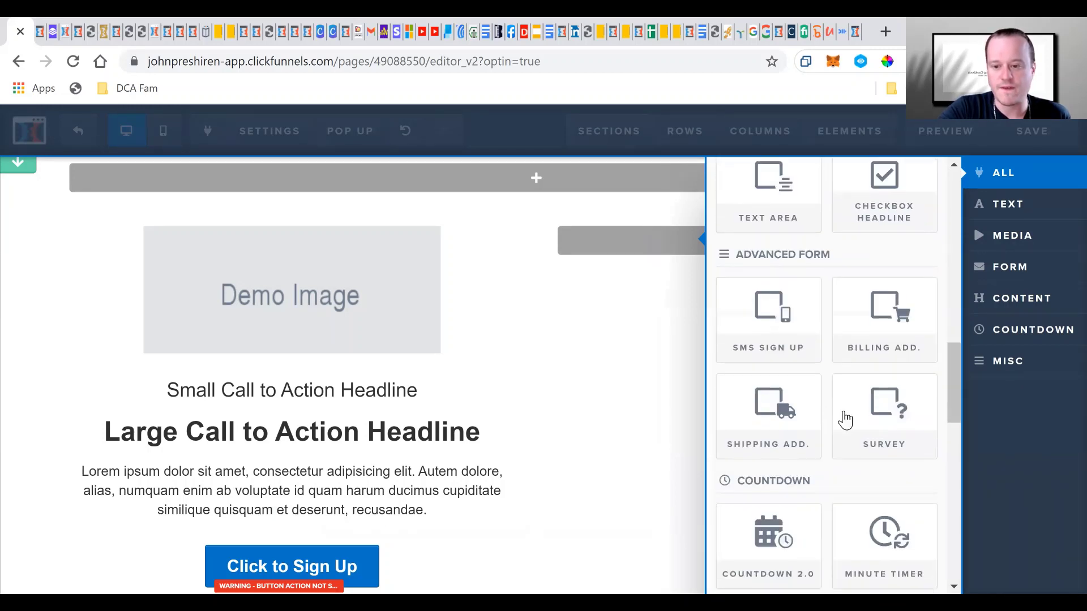
left_click(894, 416)
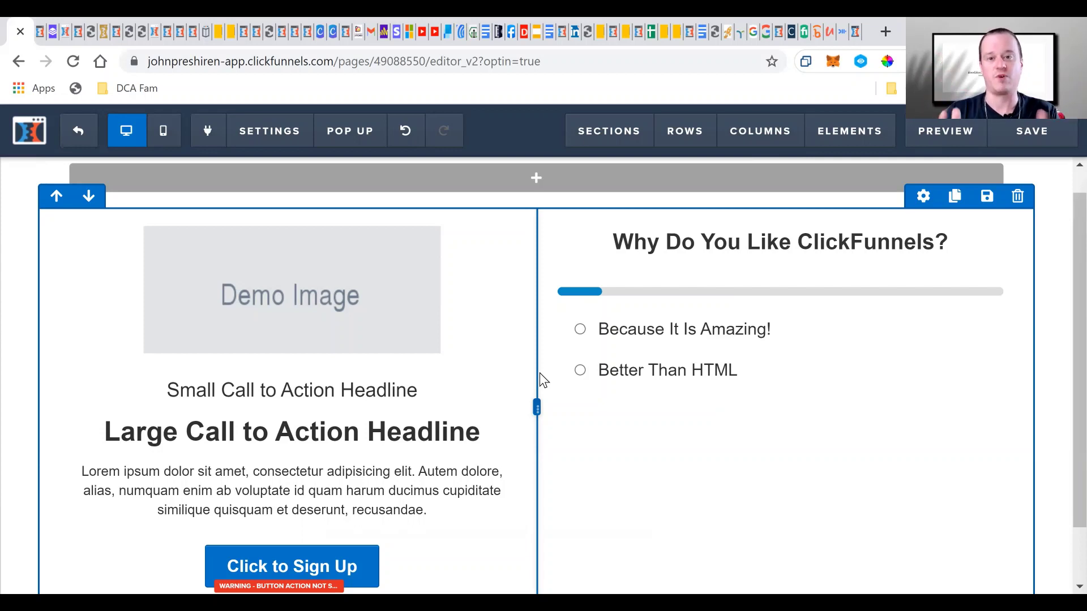
scroll(472, 369, "down", 1)
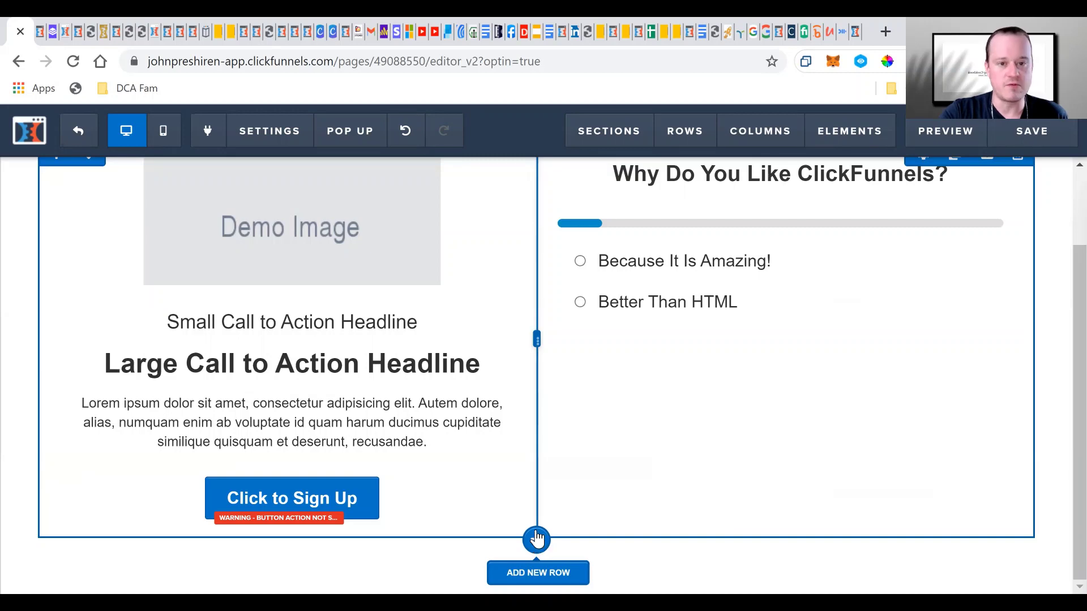
Review the live ClickFunnels blog for reference, then close its tab.
left_click(43, 33)
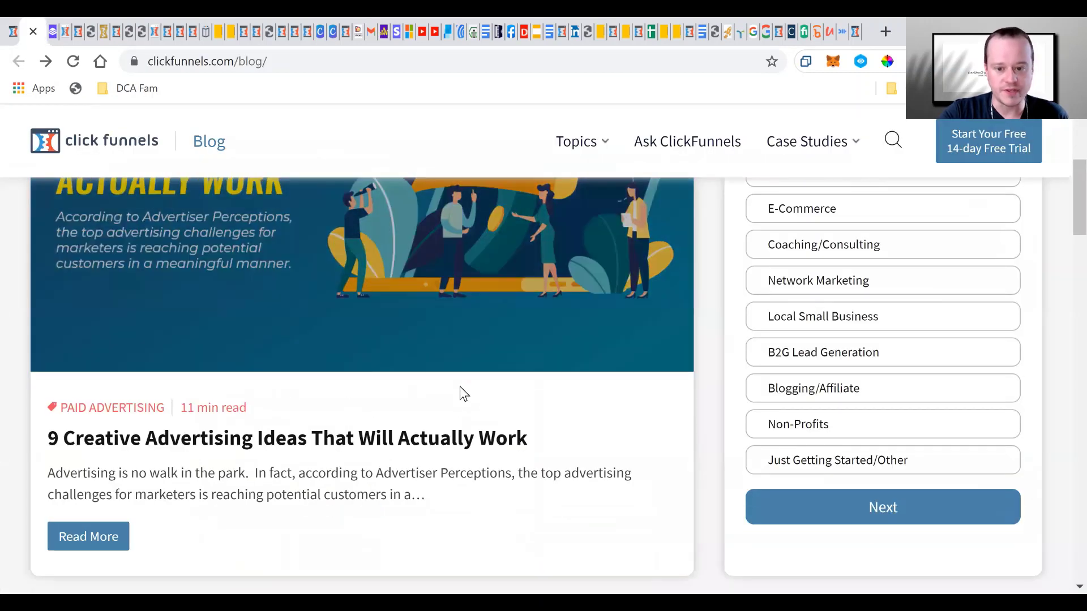
scroll(464, 395, "down", 7)
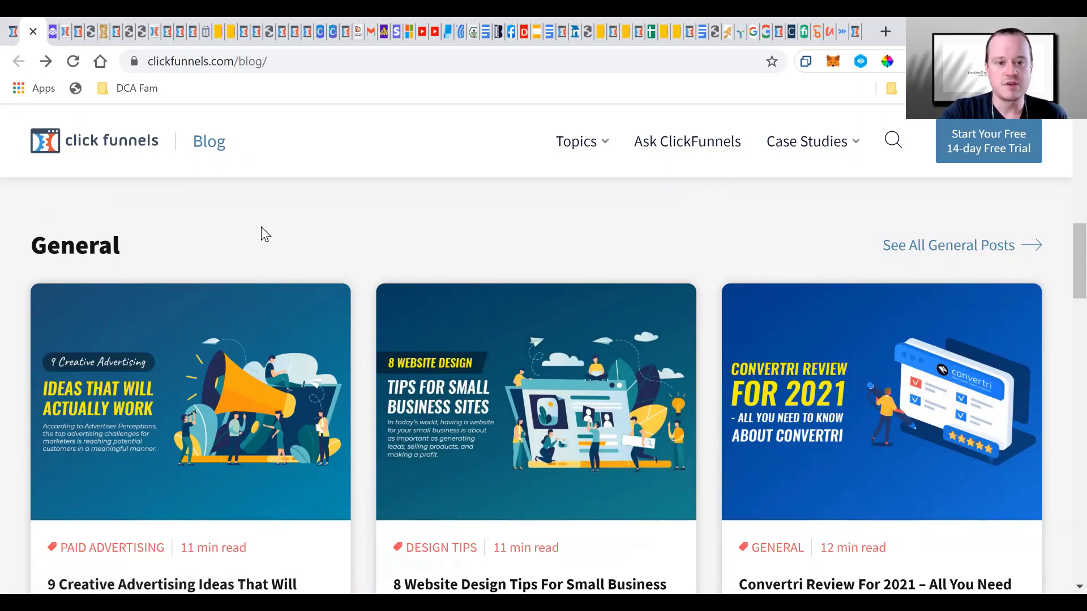
scroll(225, 243, "up", 5)
scroll(226, 250, "down", 5)
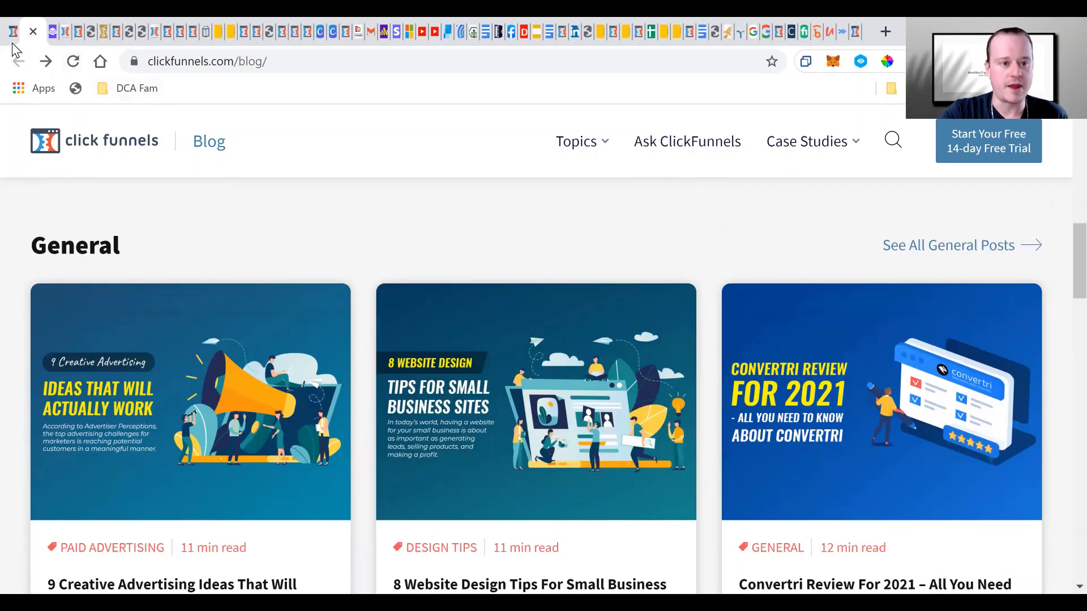
key("ctrl+w")
Add a 1 Column row holding a 'Small Call to Action Headline' sub-headline.
scroll(620, 419, "down", 1)
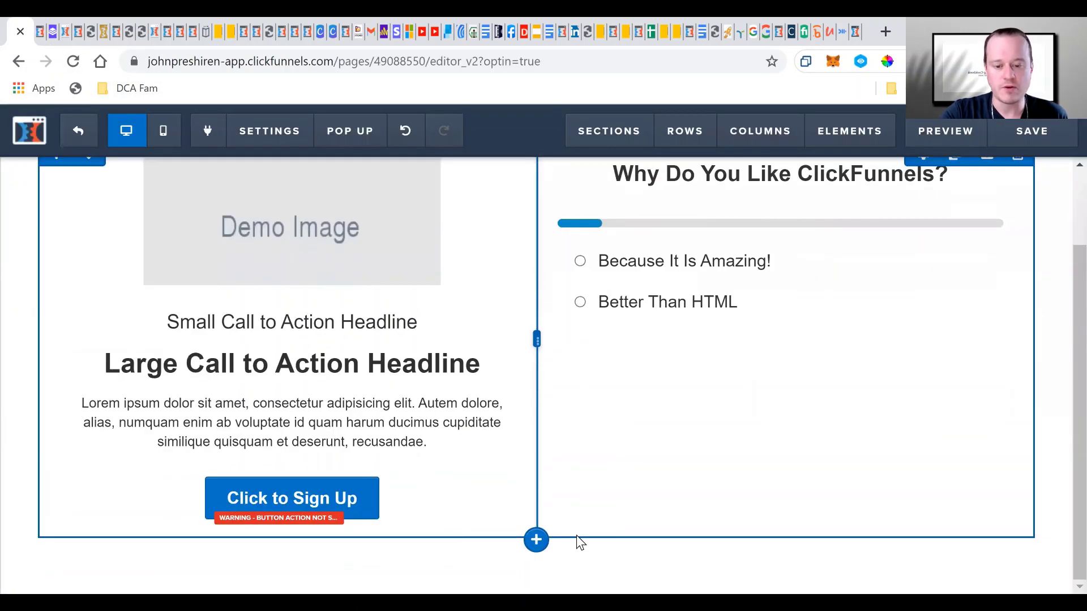
left_click(541, 544)
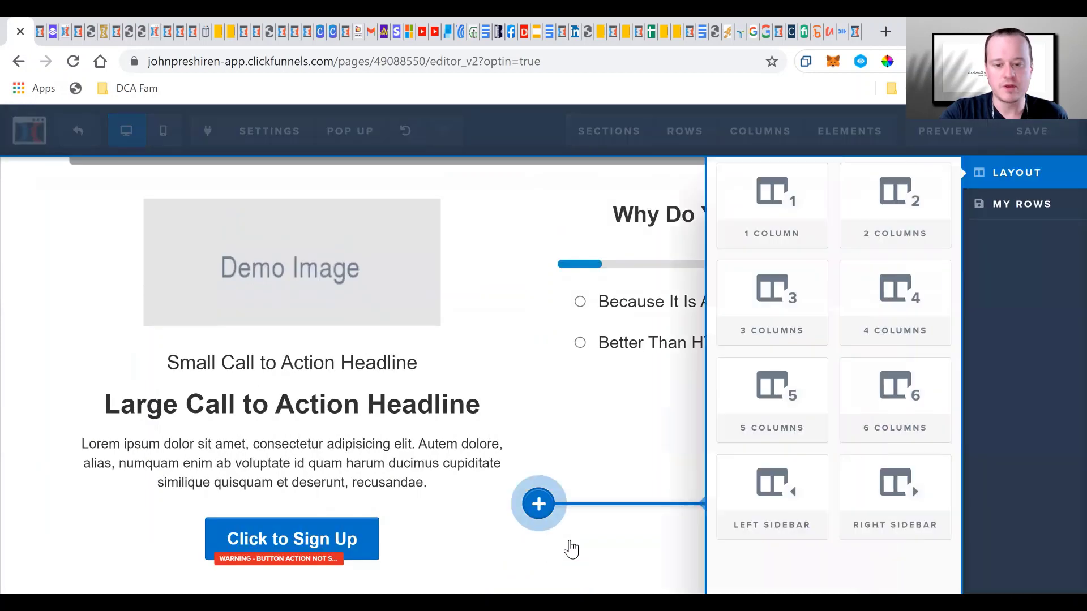
left_click(792, 205)
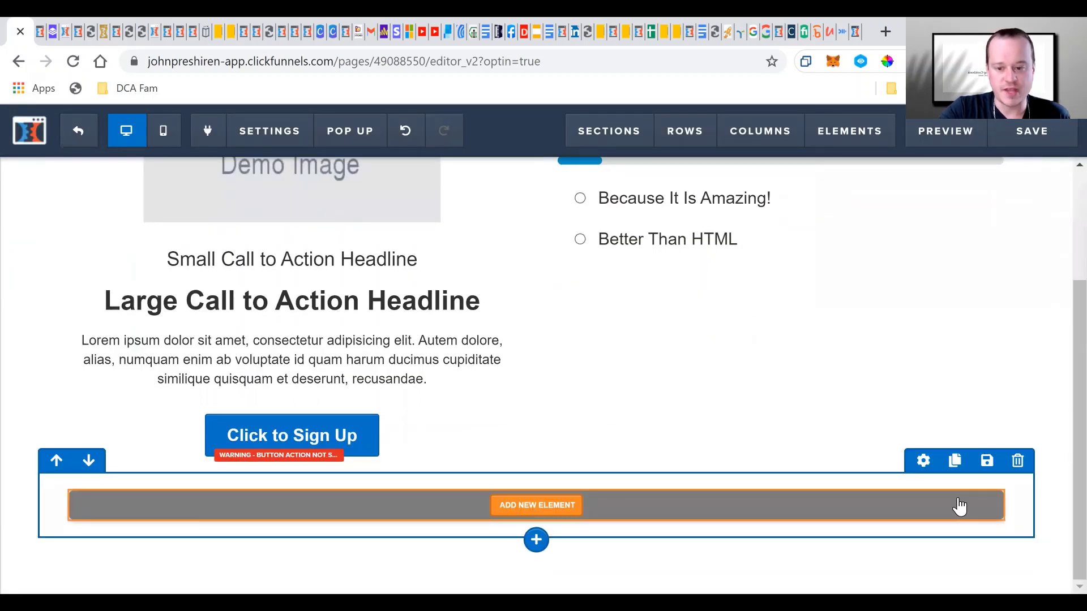
left_click(535, 513)
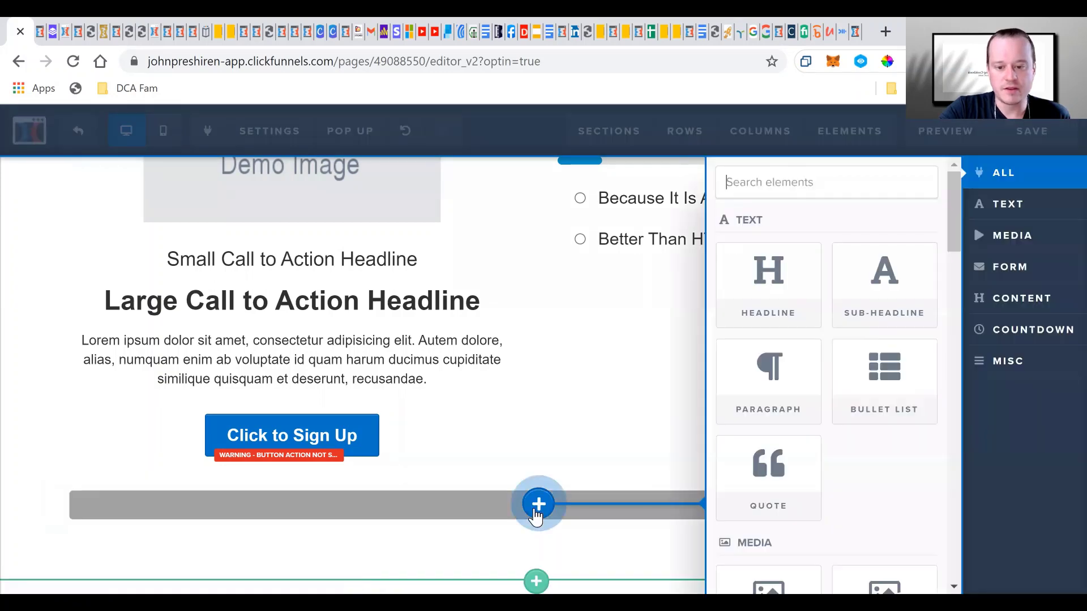
left_click(883, 286)
scroll(670, 474, "up", 2)
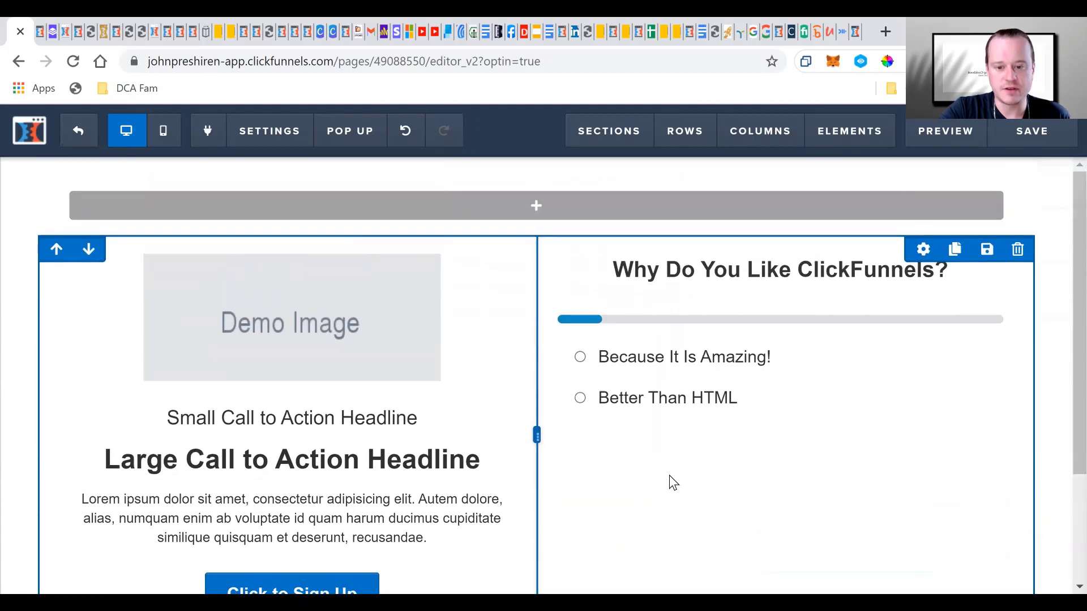
scroll(670, 482, "down", 2)
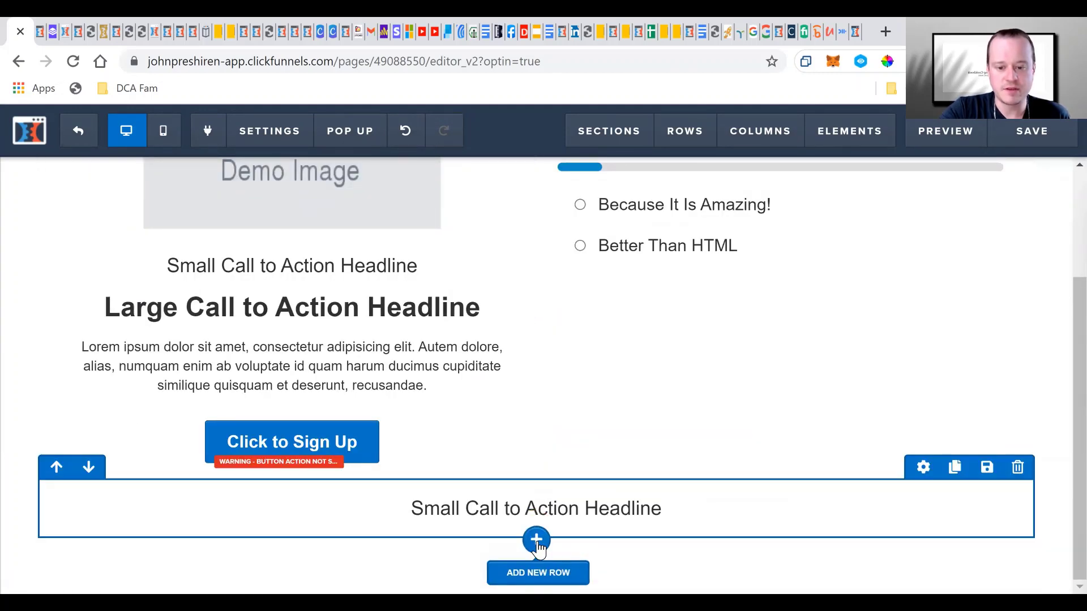
Add a 3 Columns row and place a demo image in its first column.
left_click(538, 545)
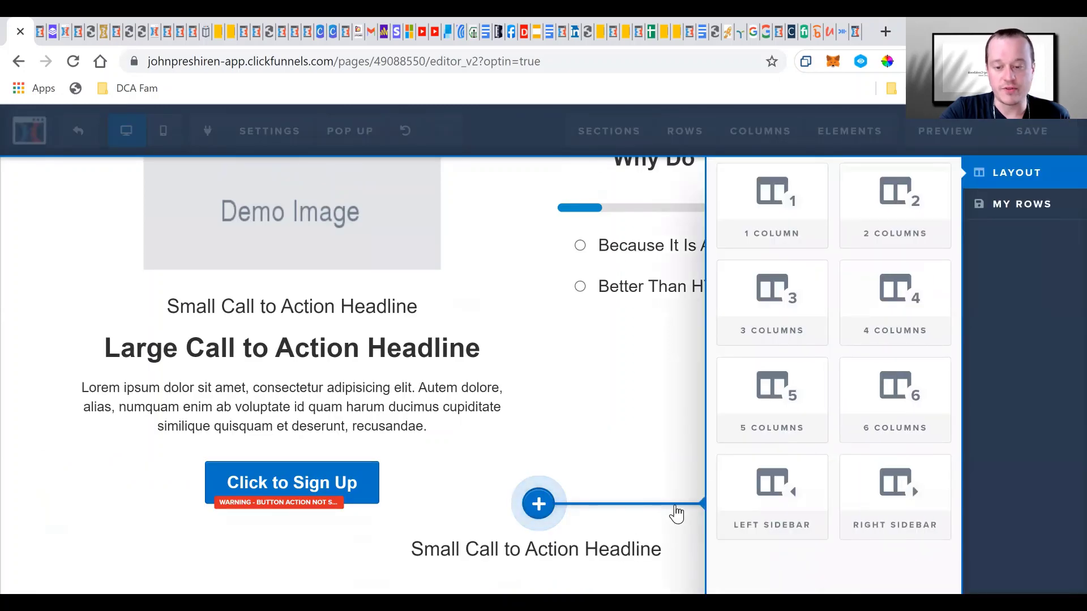
left_click(795, 314)
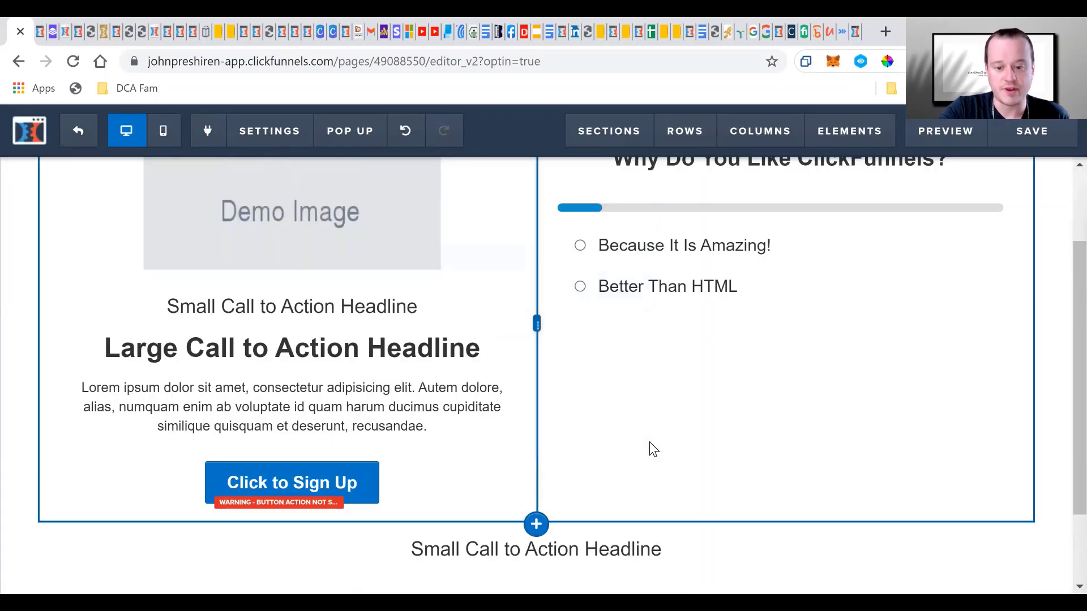
scroll(650, 442, "down", 2)
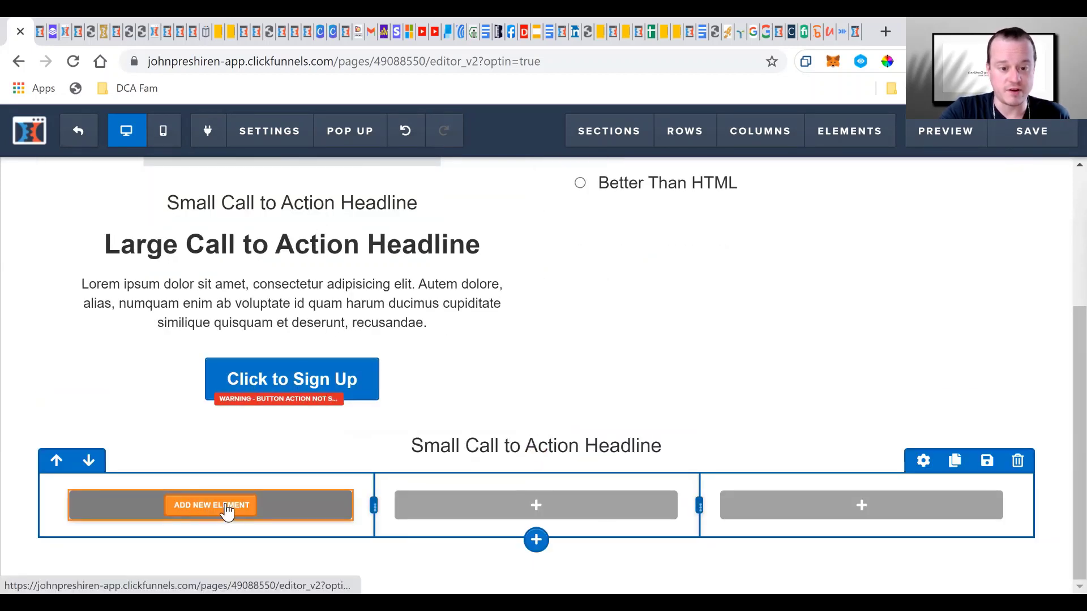
left_click(227, 513)
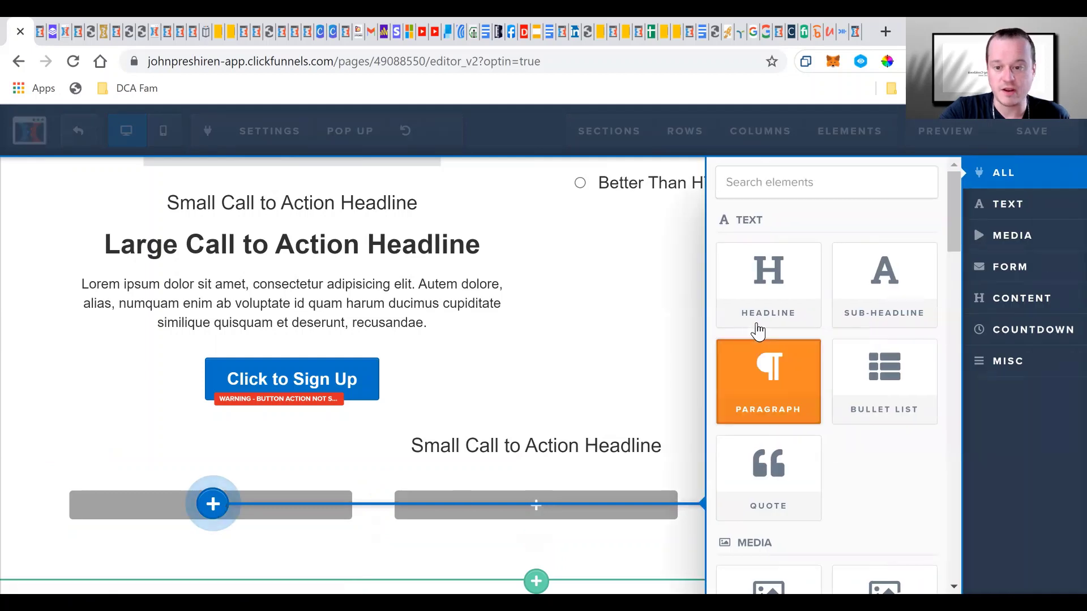
scroll(777, 415, "down", 2)
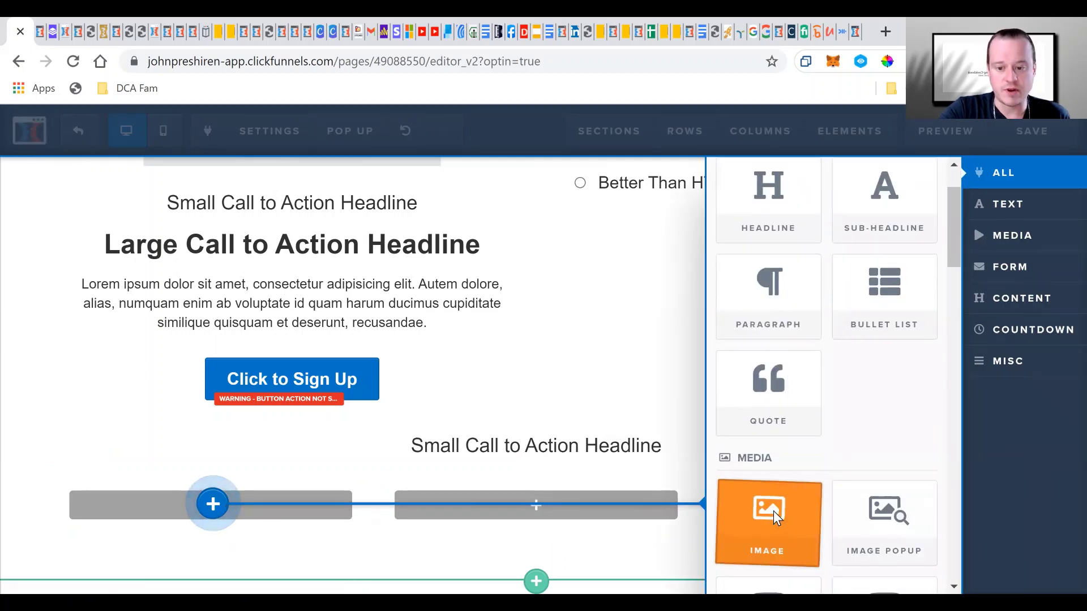
left_click(774, 519)
Add a sub-headline and a large headline under the image.
scroll(216, 517, "down", 2)
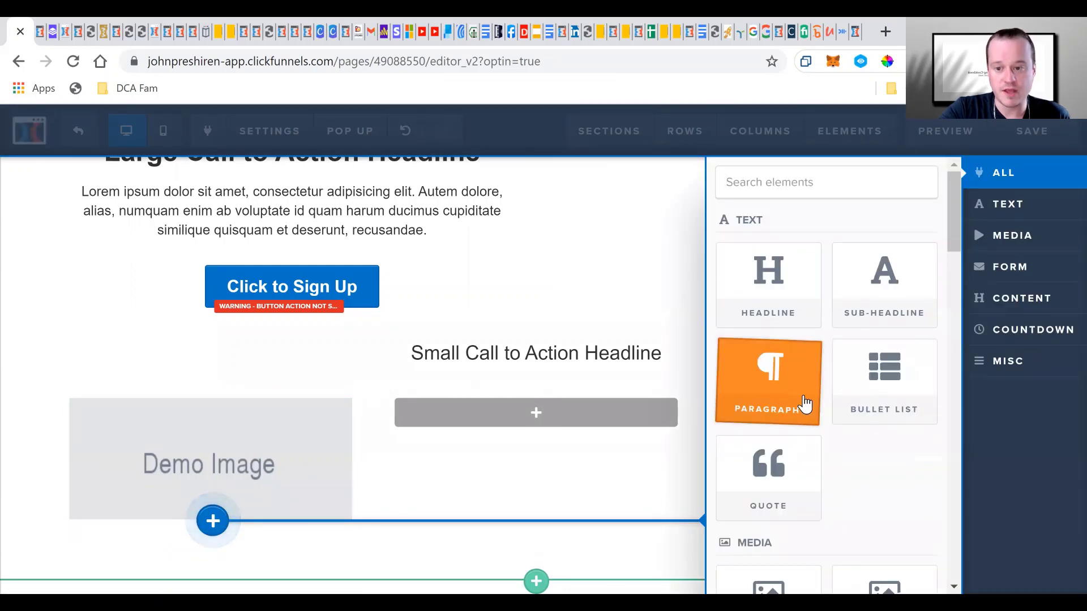
left_click(873, 304)
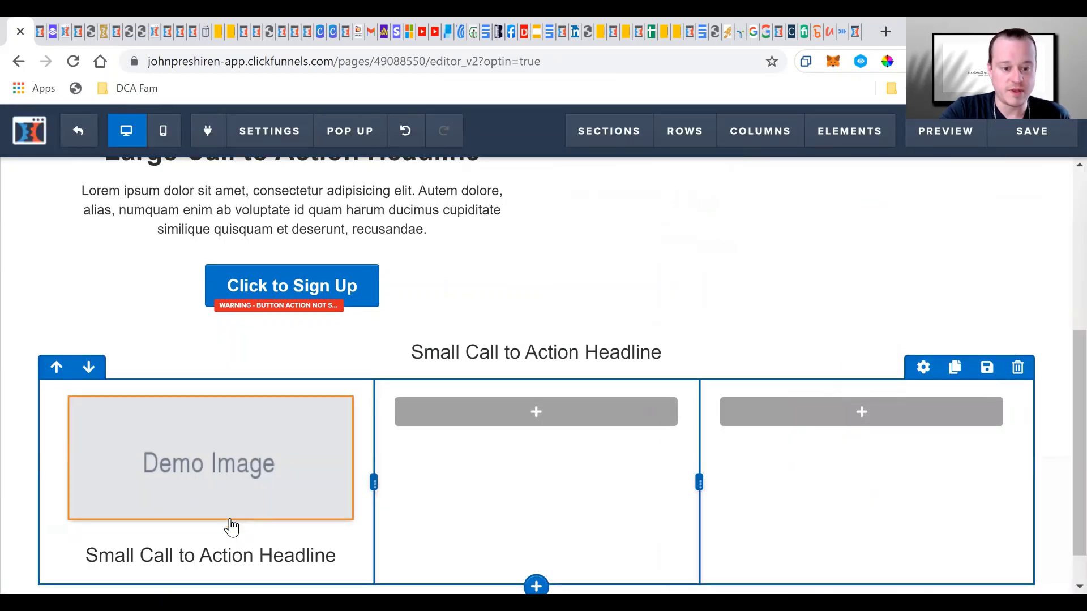
scroll(229, 522, "down", 1)
mouse_move(213, 529)
left_click(802, 363)
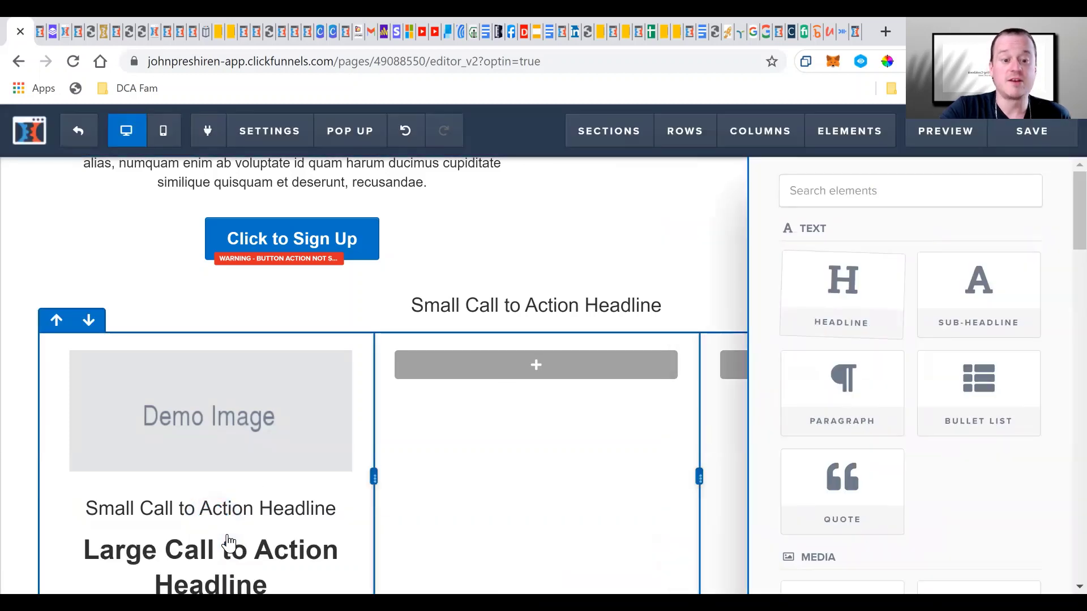
scroll(219, 540, "down", 2)
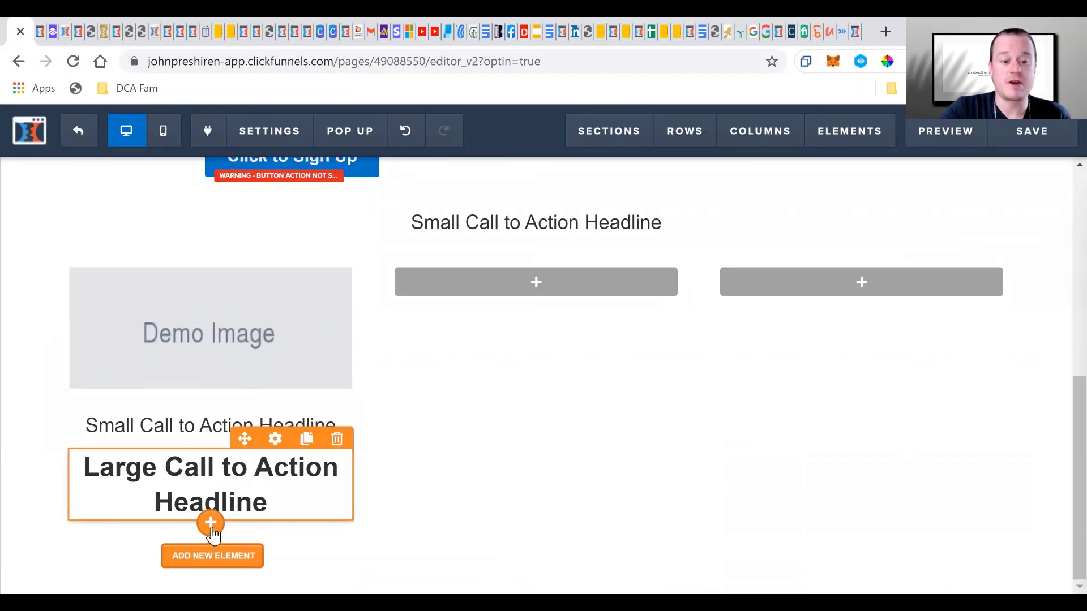
Add a lorem ipsum paragraph and a sign-up button below the headline.
left_click(211, 528)
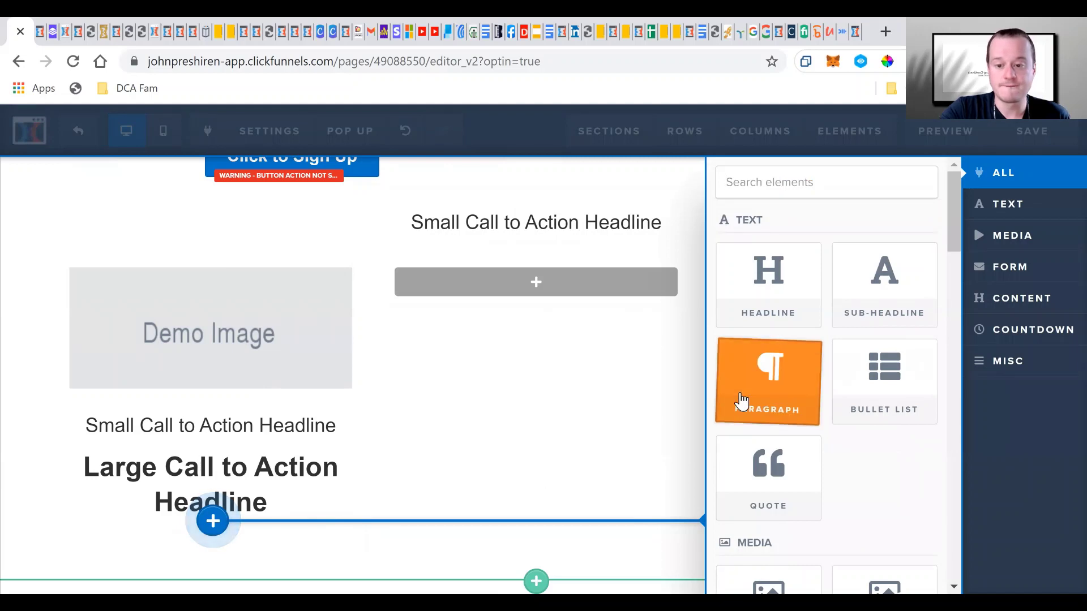
left_click(740, 405)
scroll(231, 543, "down", 2)
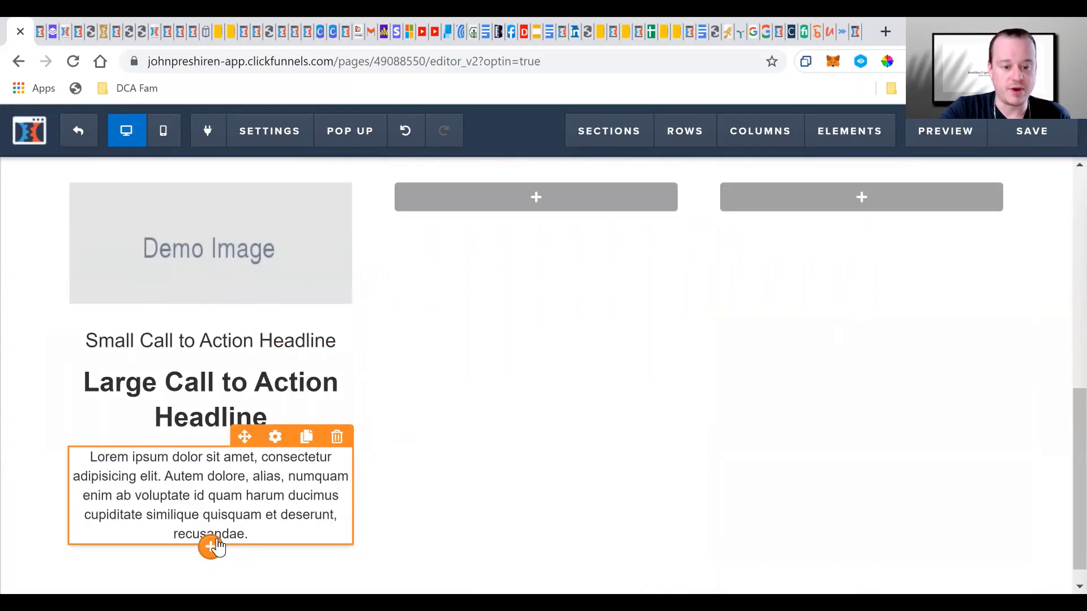
mouse_move(221, 548)
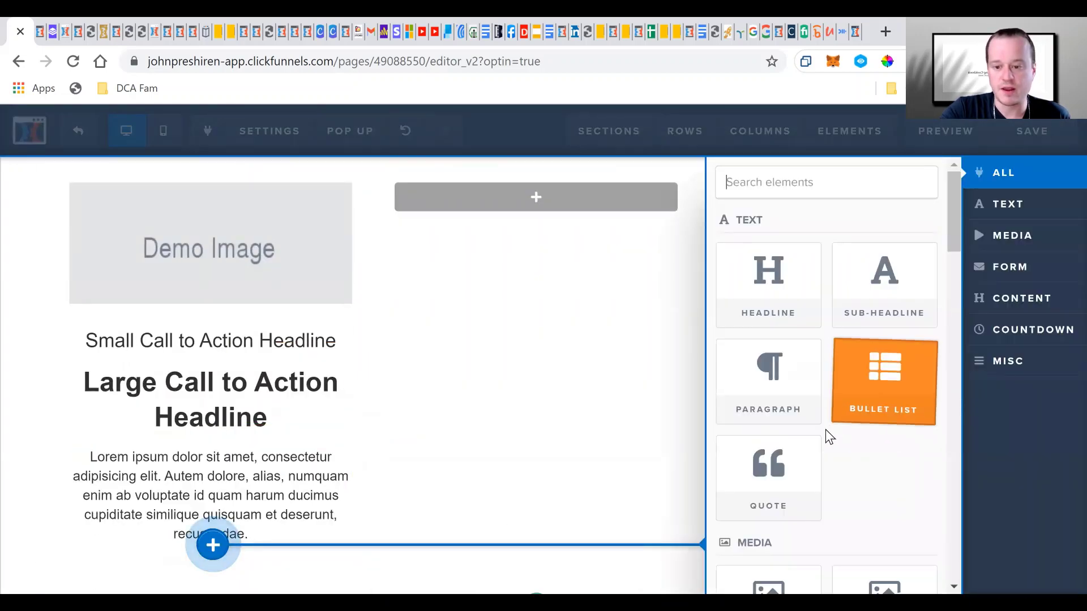
scroll(825, 432, "down", 6)
scroll(802, 453, "down", 2)
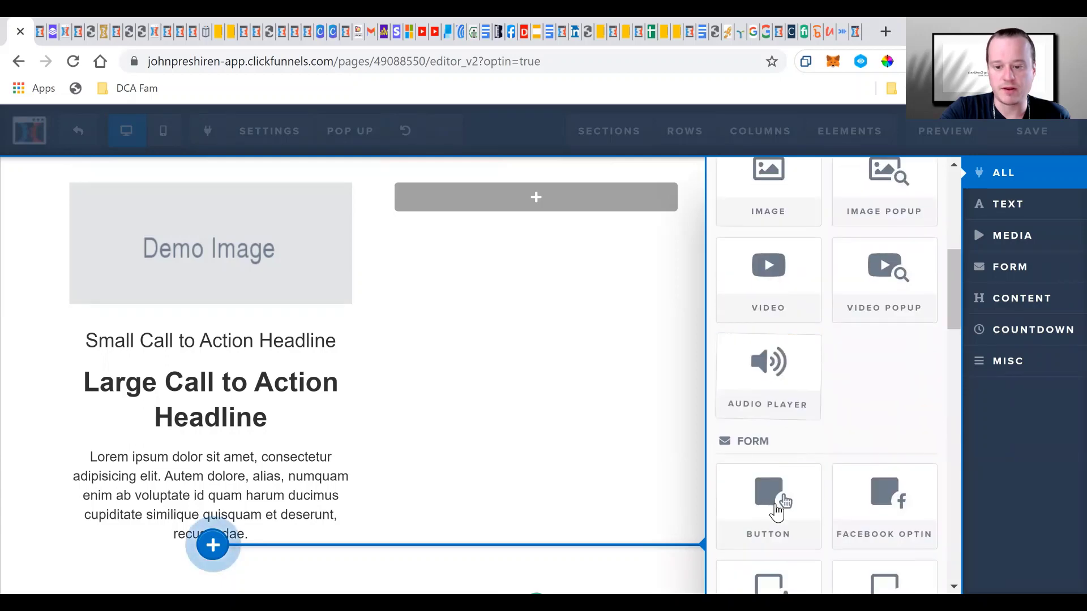
left_click(413, 512)
scroll(347, 378, "down", 2)
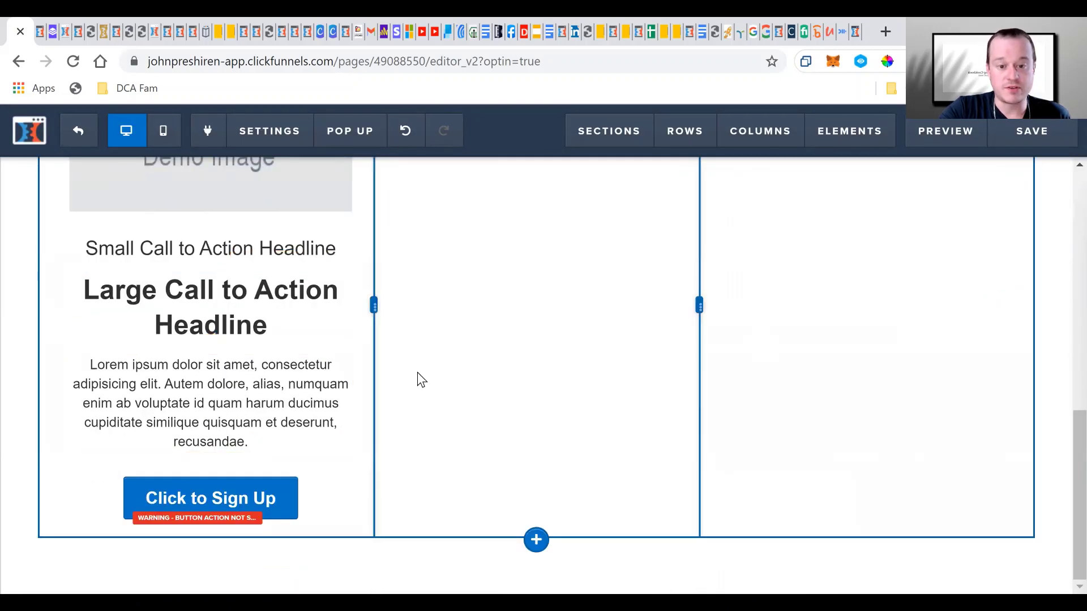
Clone the three-column post row twice, then scroll back up to review the copies.
scroll(416, 397, "up", 7)
scroll(390, 430, "down", 2)
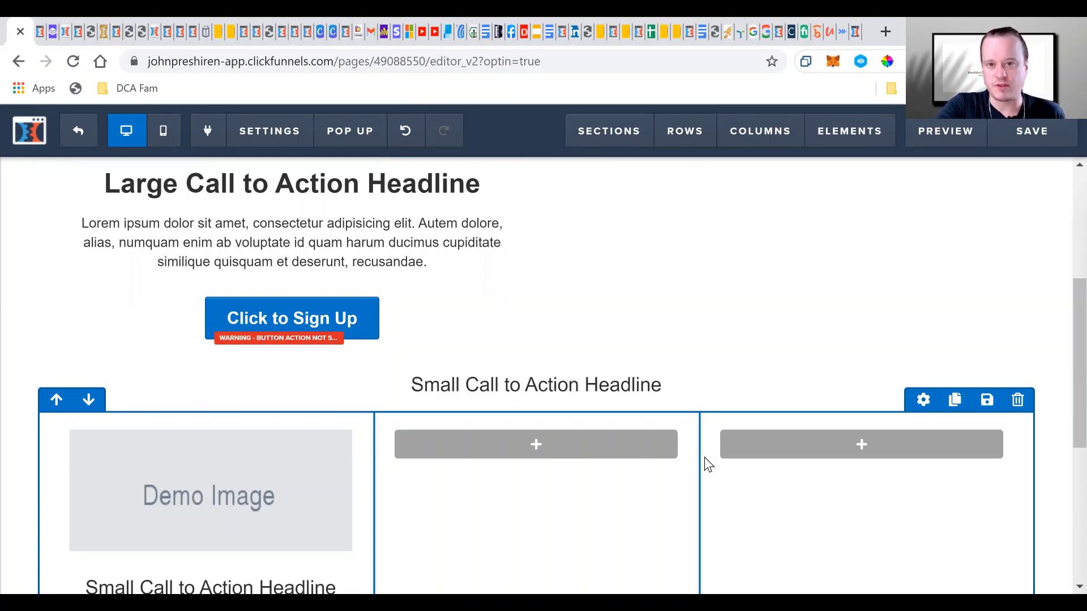
scroll(704, 457, "down", 2)
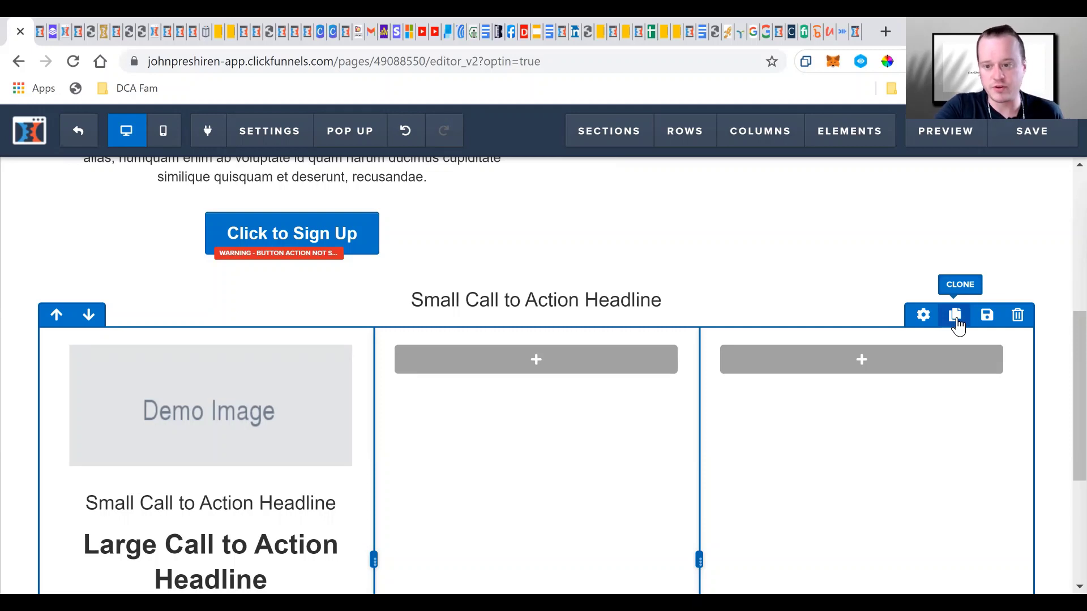
left_click(956, 316)
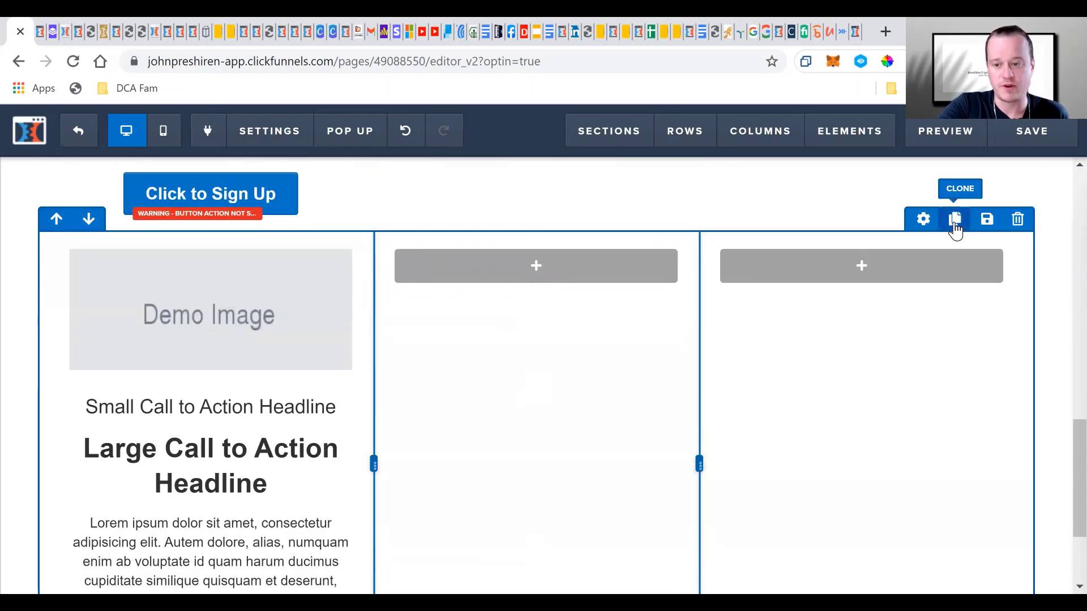
left_click(955, 221)
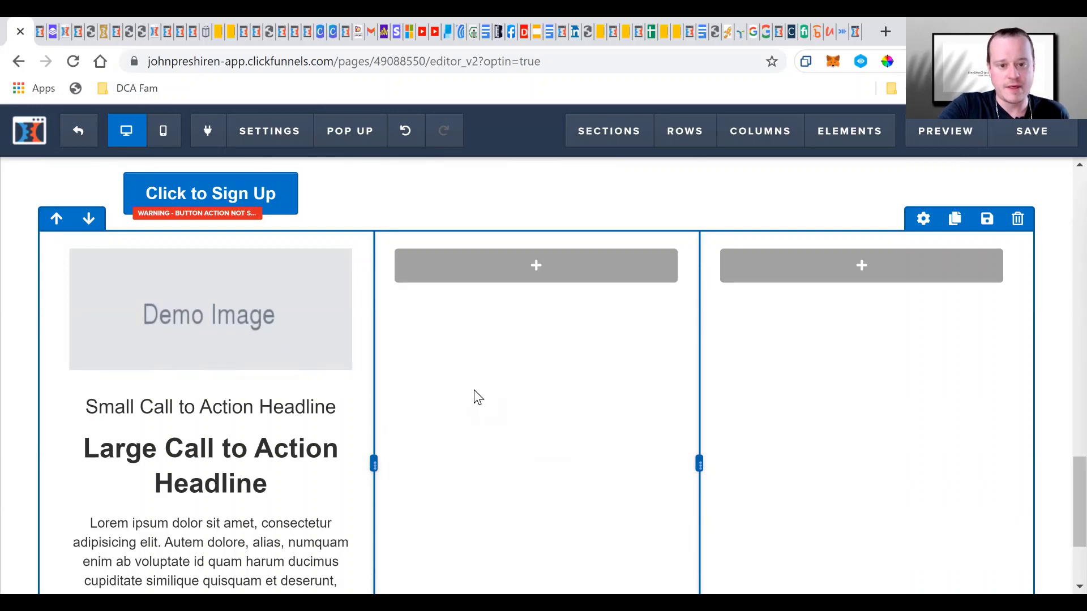
scroll(474, 390, "up", 10)
scroll(474, 391, "up", 4)
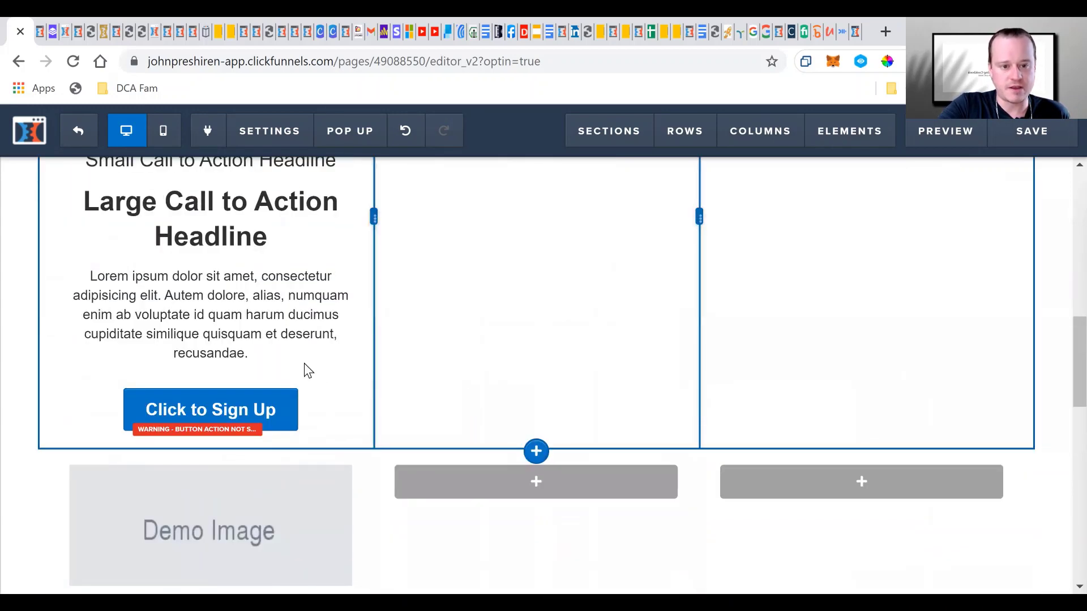
scroll(480, 304, "up", 3)
scroll(480, 309, "up", 5)
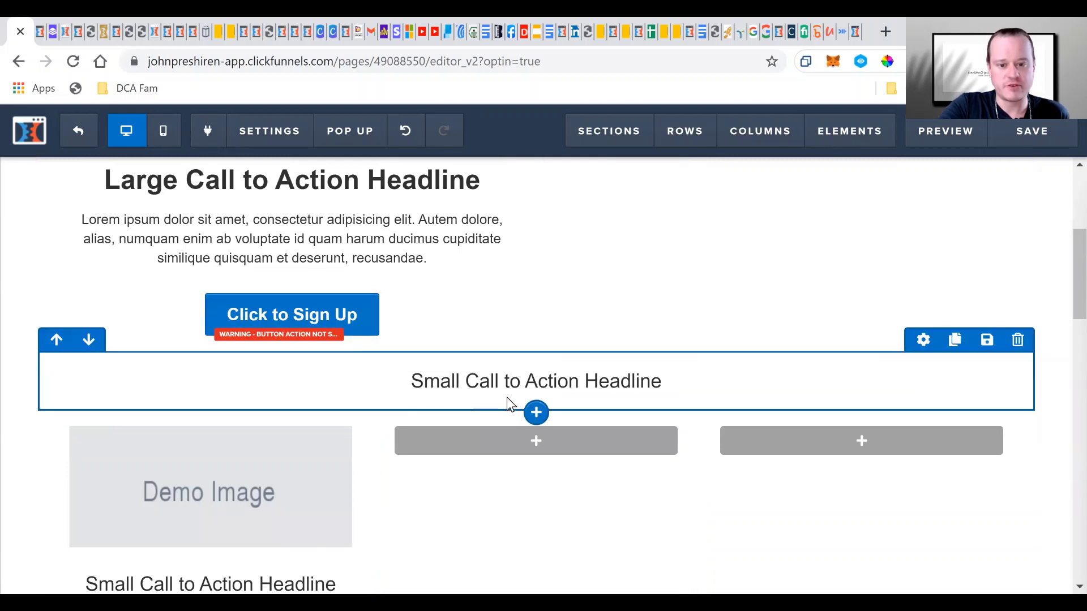
scroll(530, 390, "down", 7)
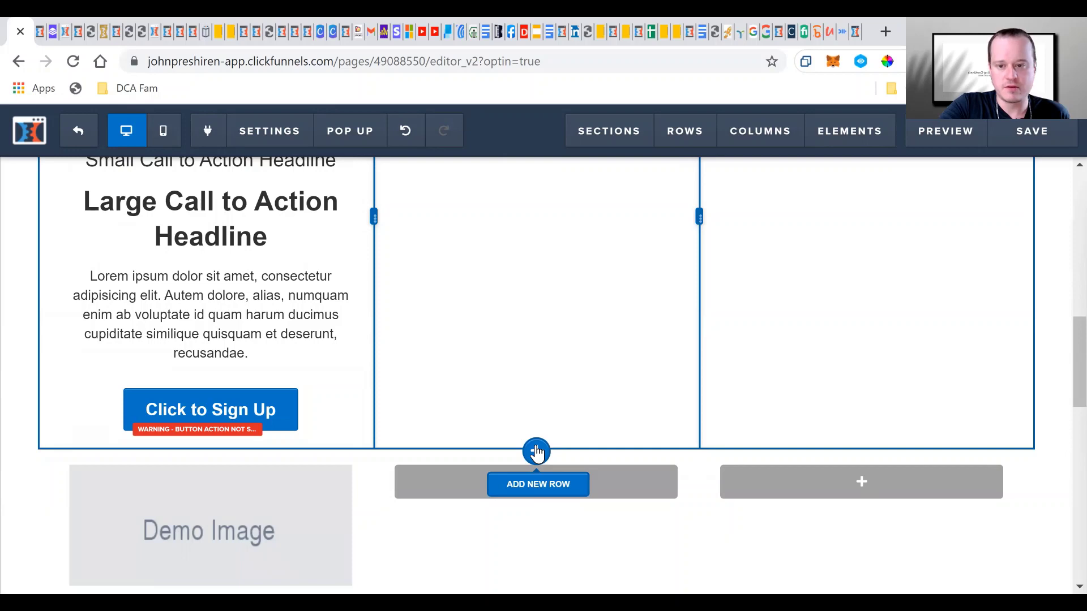
Add an empty 1 Column row below the post rows.
left_click(536, 451)
left_click(770, 235)
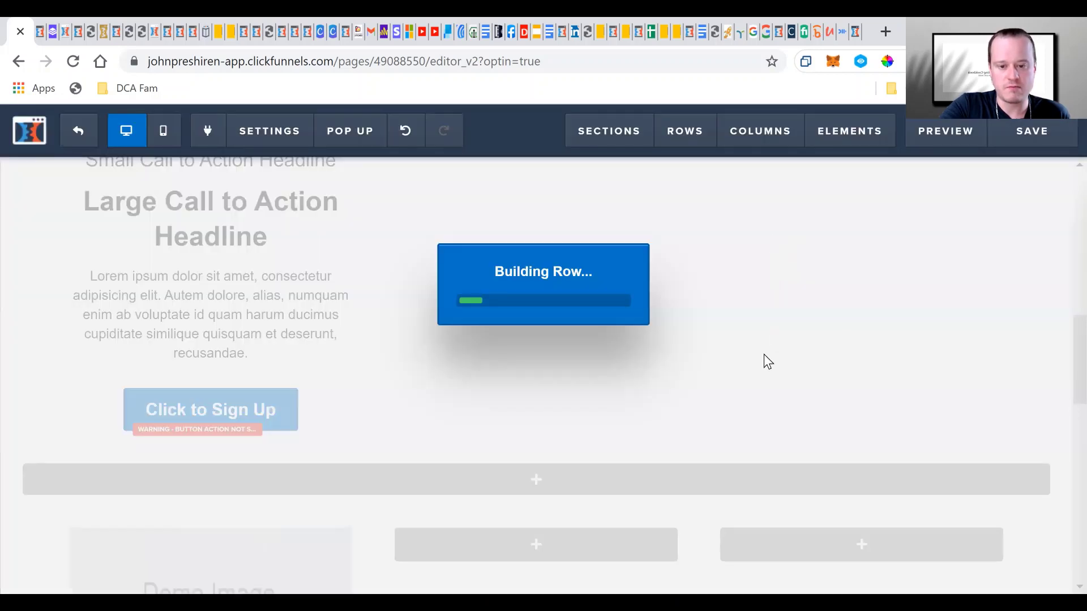
scroll(672, 441, "down", 4)
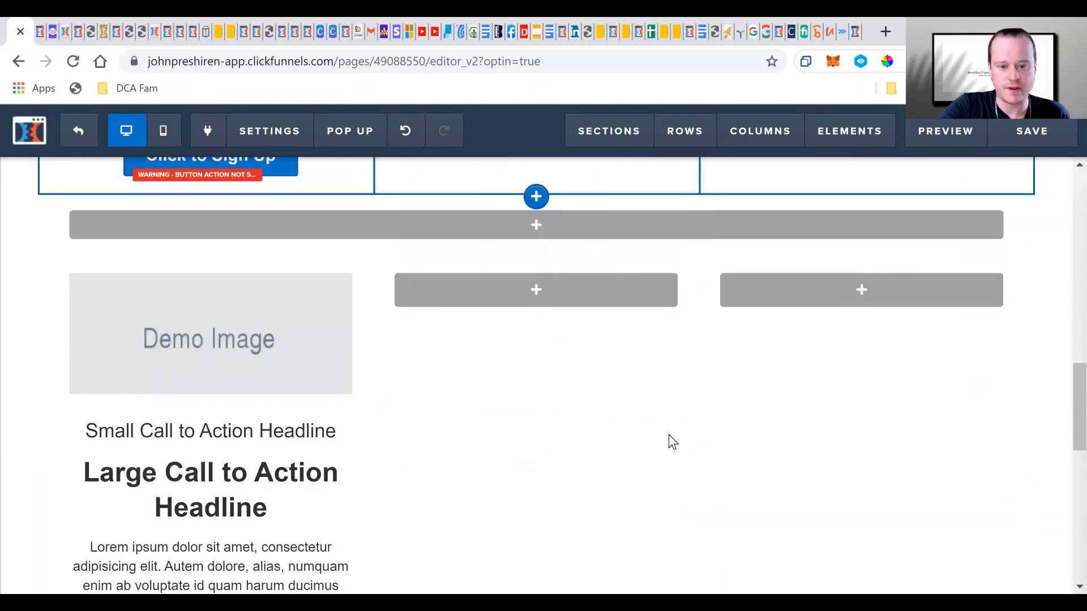
scroll(668, 443, "up", 3)
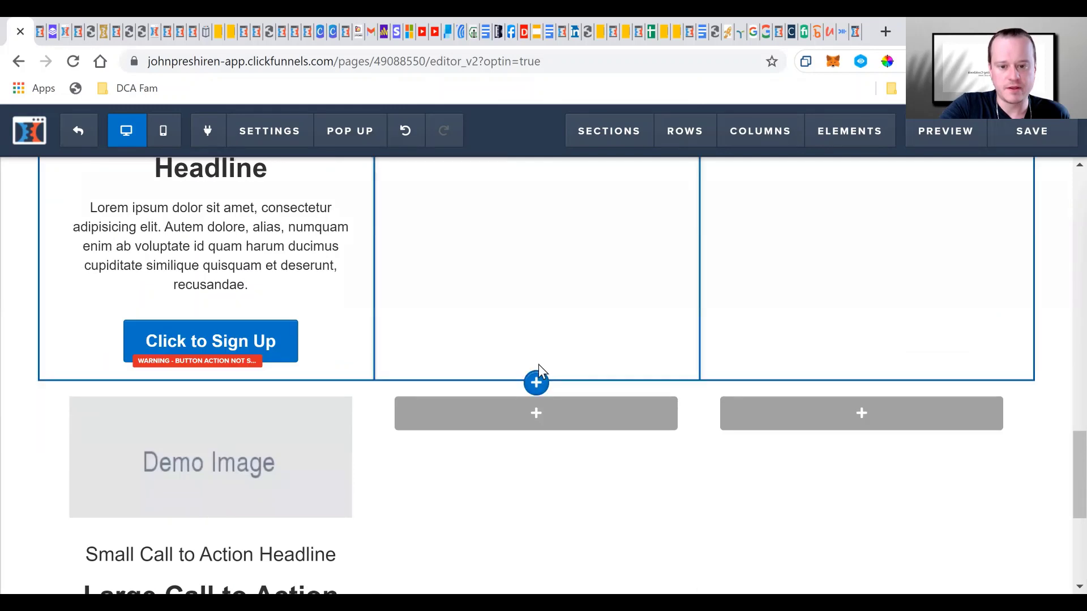
Add a 3 Columns post row beneath it with the demo image, headlines, paragraph and button.
left_click(536, 383)
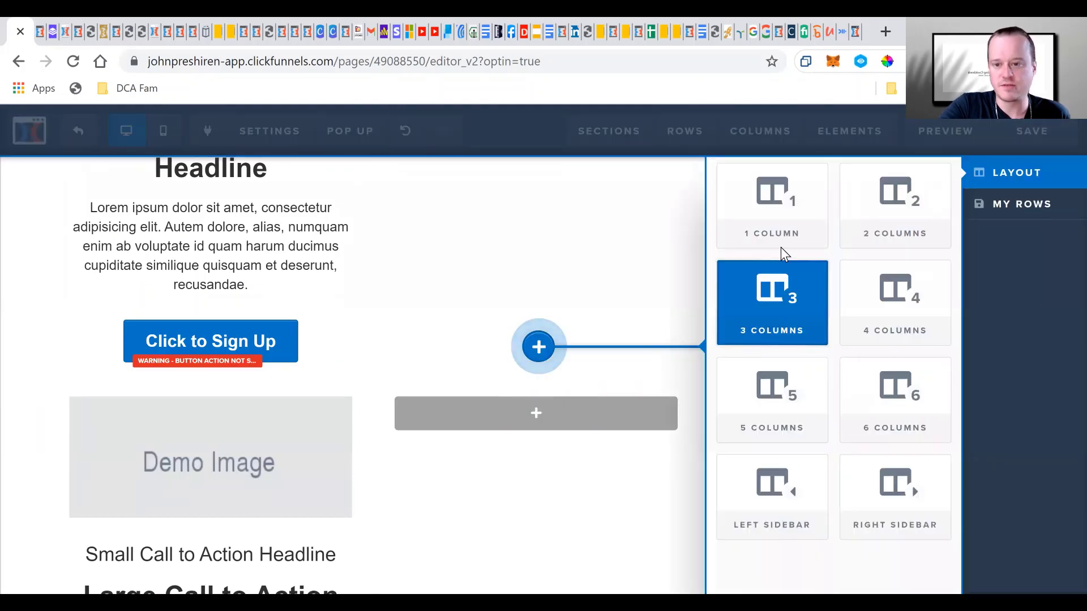
left_click(734, 327)
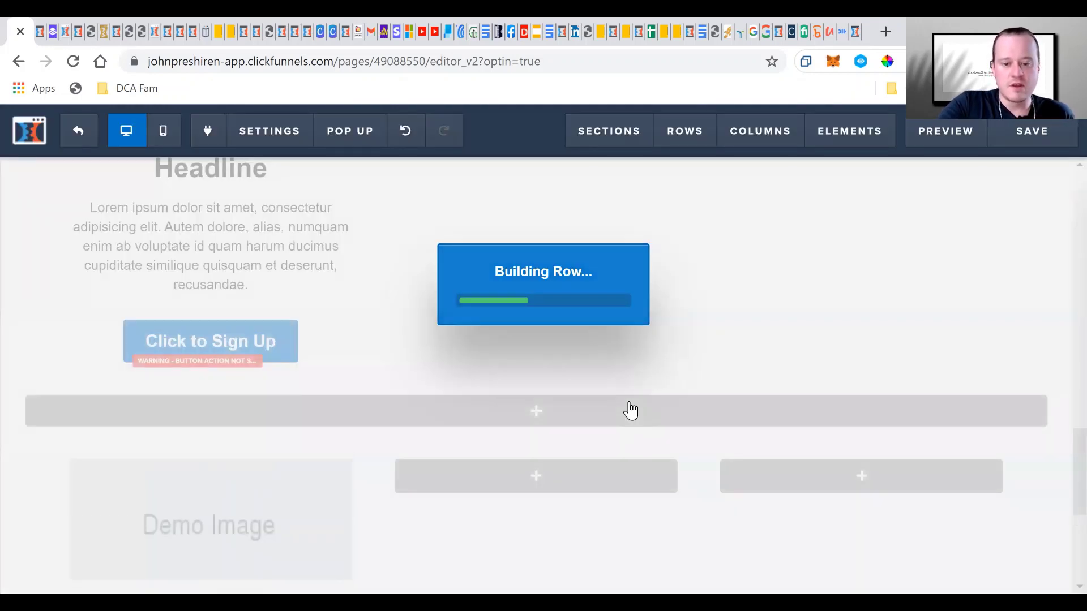
scroll(631, 412, "down", 3)
scroll(676, 431, "down", 3)
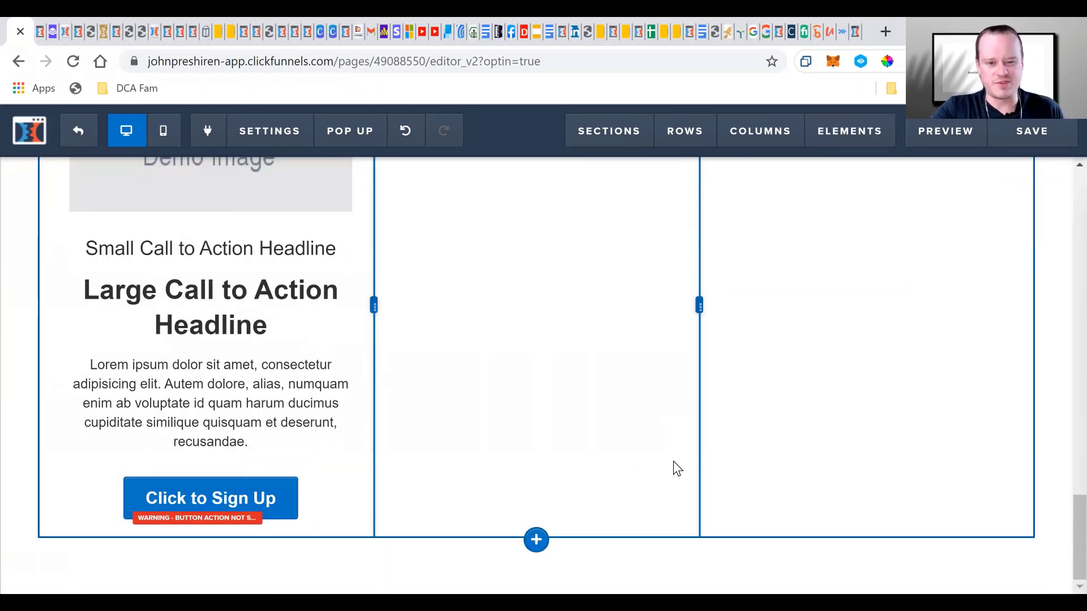
scroll(575, 500, "up", 1)
scroll(600, 494, "down", 1)
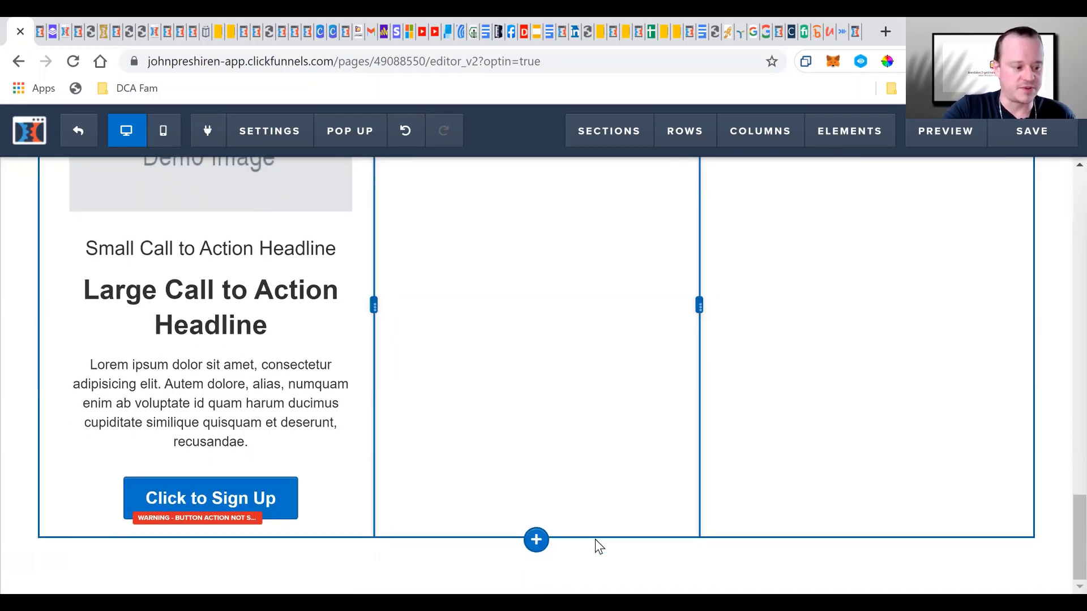
Scroll the live blog to its 'Try ClickFunnels For Free' banner and footer links.
left_click(43, 38)
scroll(471, 311, "down", 15)
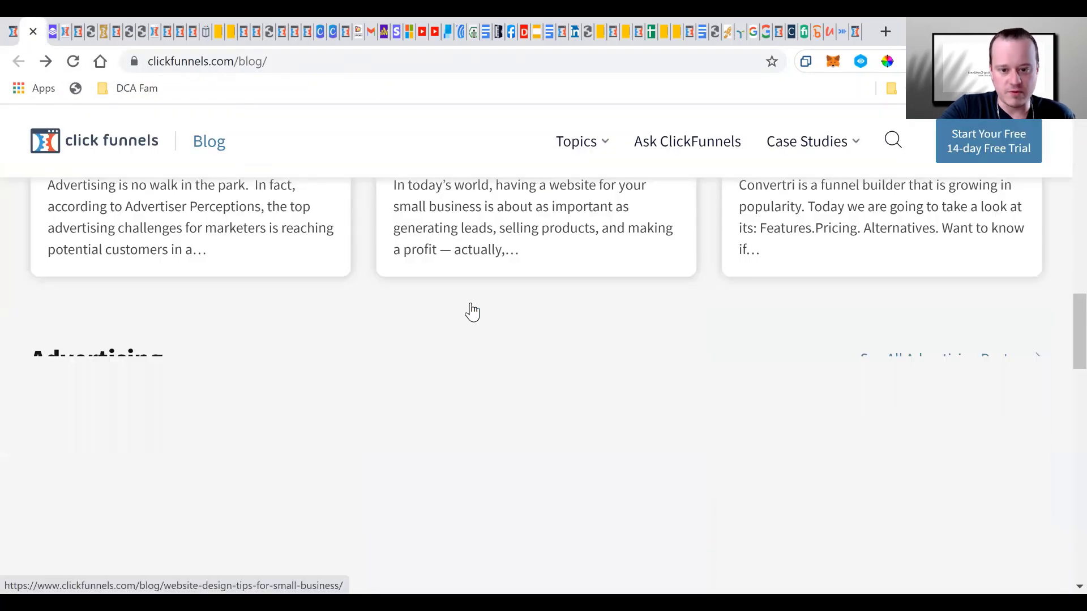
scroll(702, 362, "up", 1)
scroll(702, 361, "up", 4)
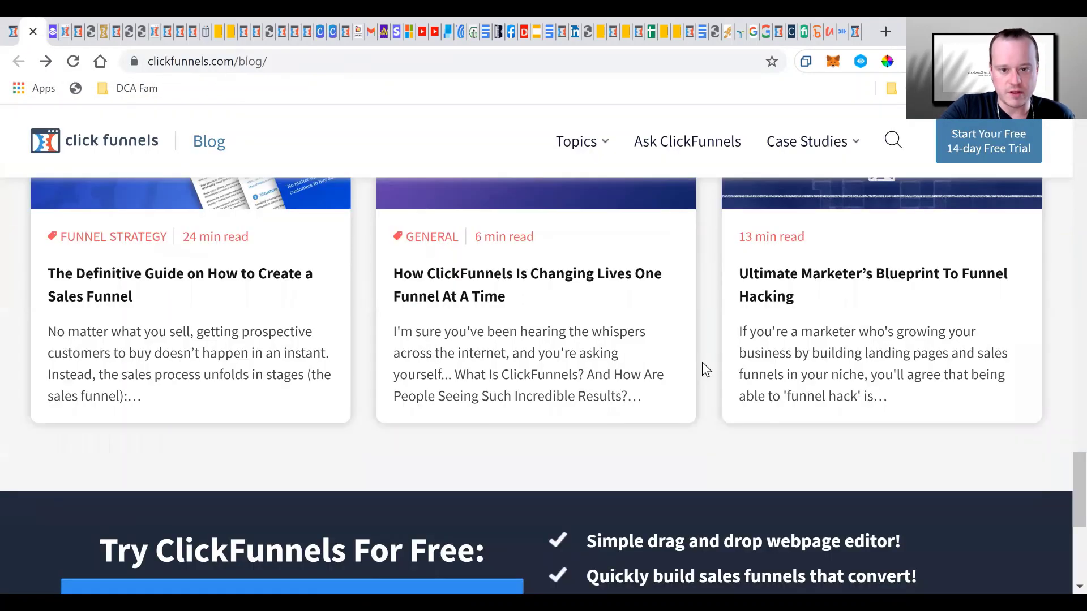
scroll(702, 362, "down", 6)
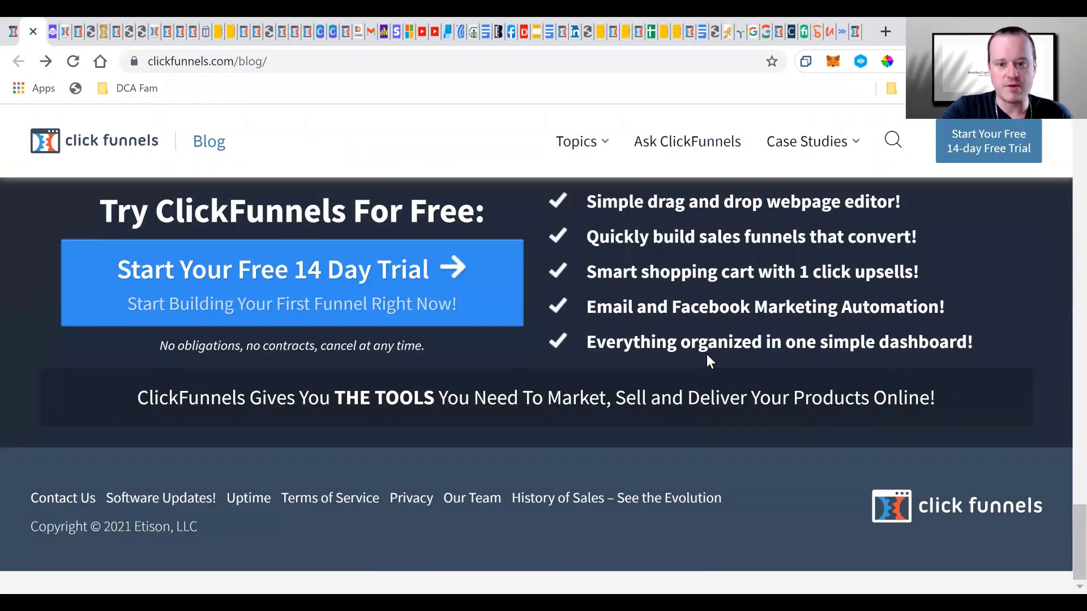
scroll(708, 358, "up", 1)
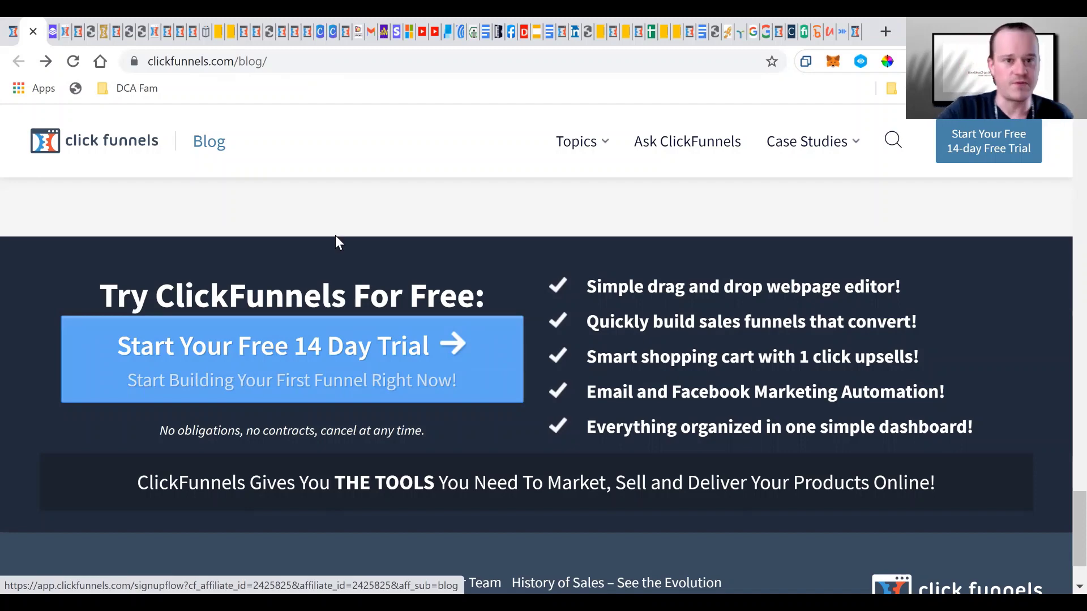
Close the blog tab and add a 2 Columns row below the post row.
key("ctrl+w")
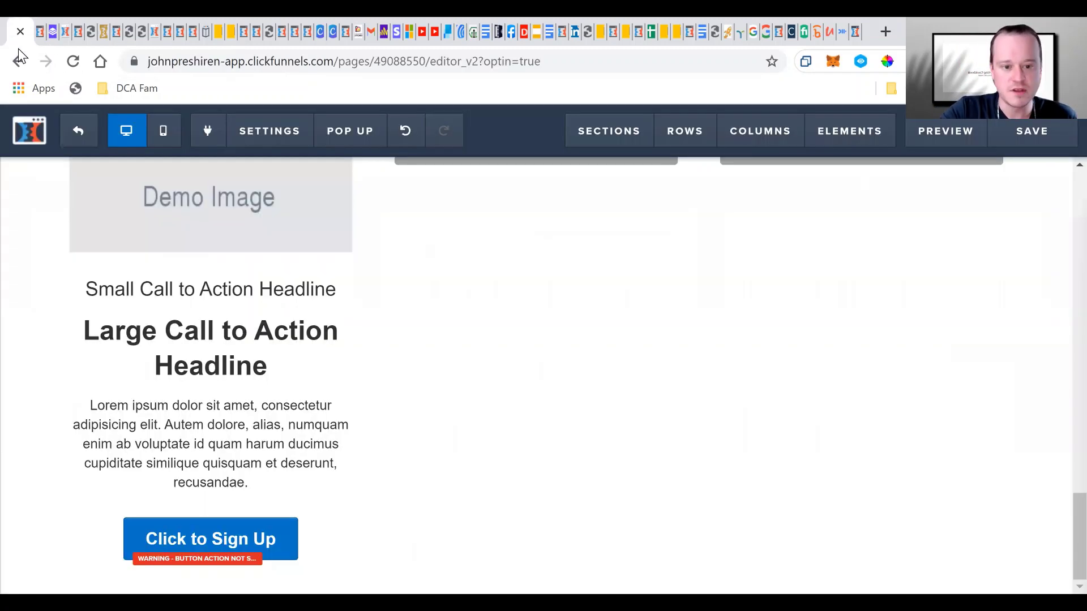
scroll(376, 387, "down", 1)
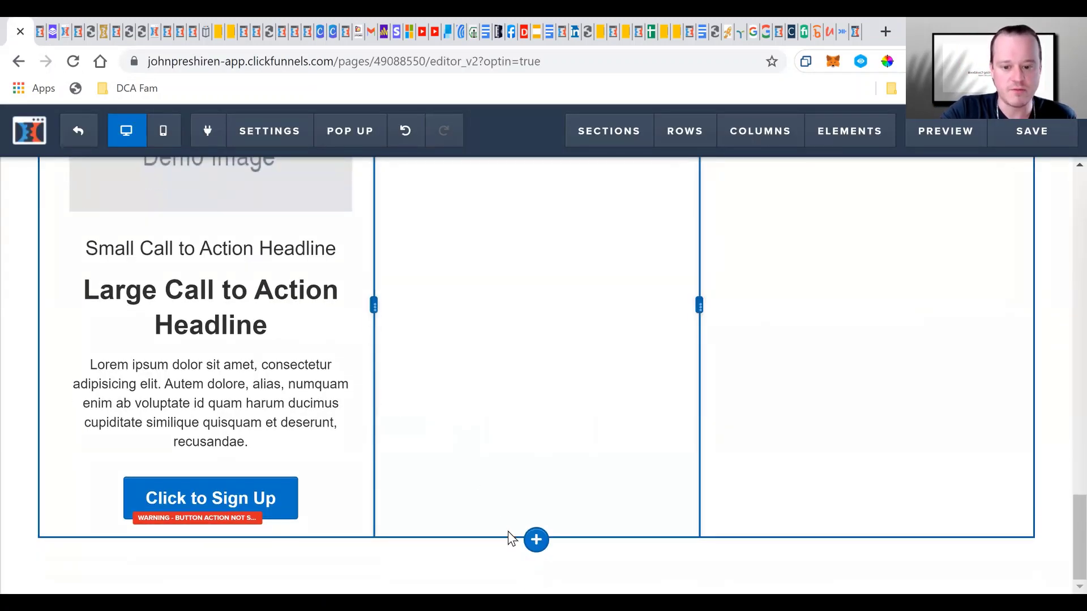
left_click(538, 541)
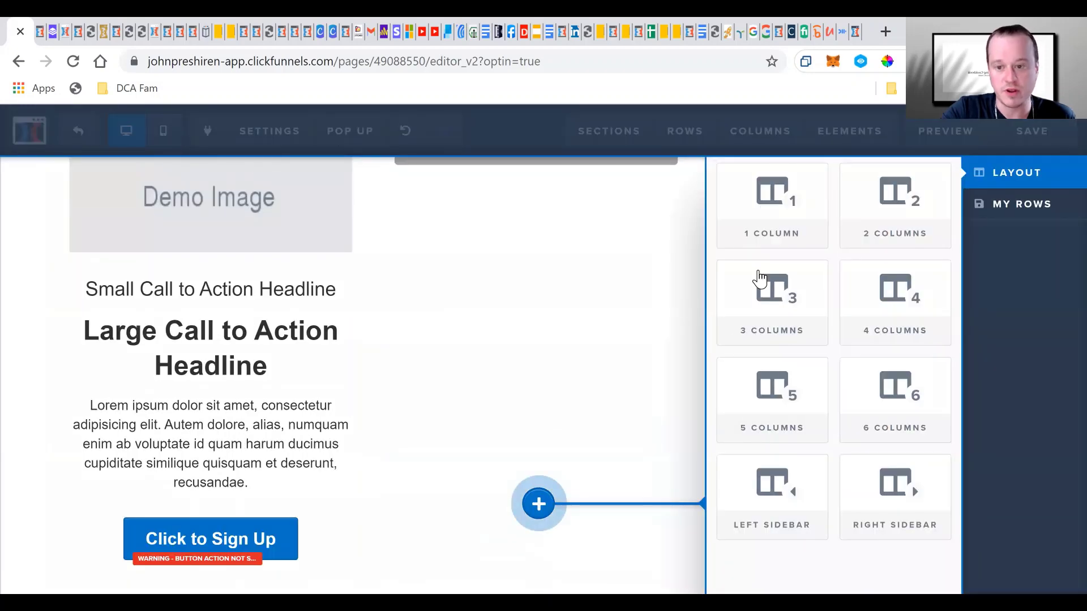
left_click(894, 205)
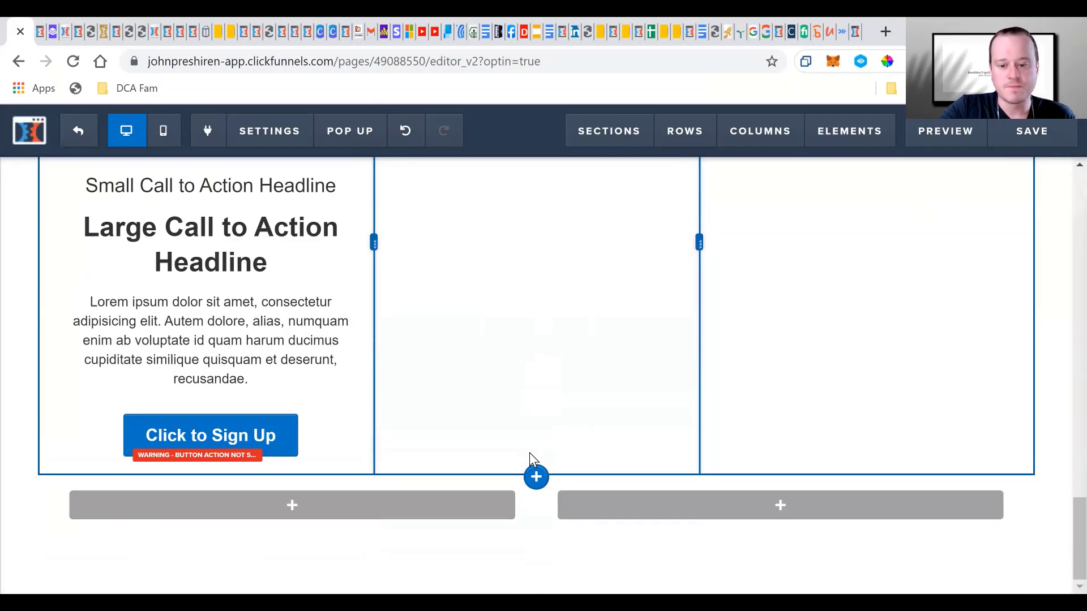
Put a Bullet List in the right column, and a Headline and sign-up Button in the left.
left_click(783, 512)
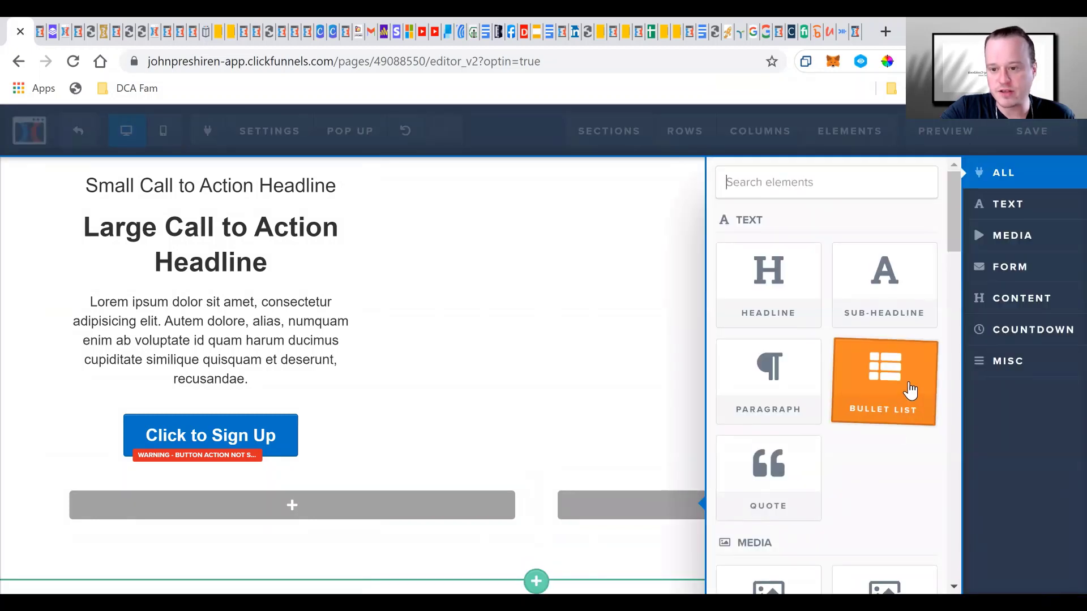
left_click(910, 391)
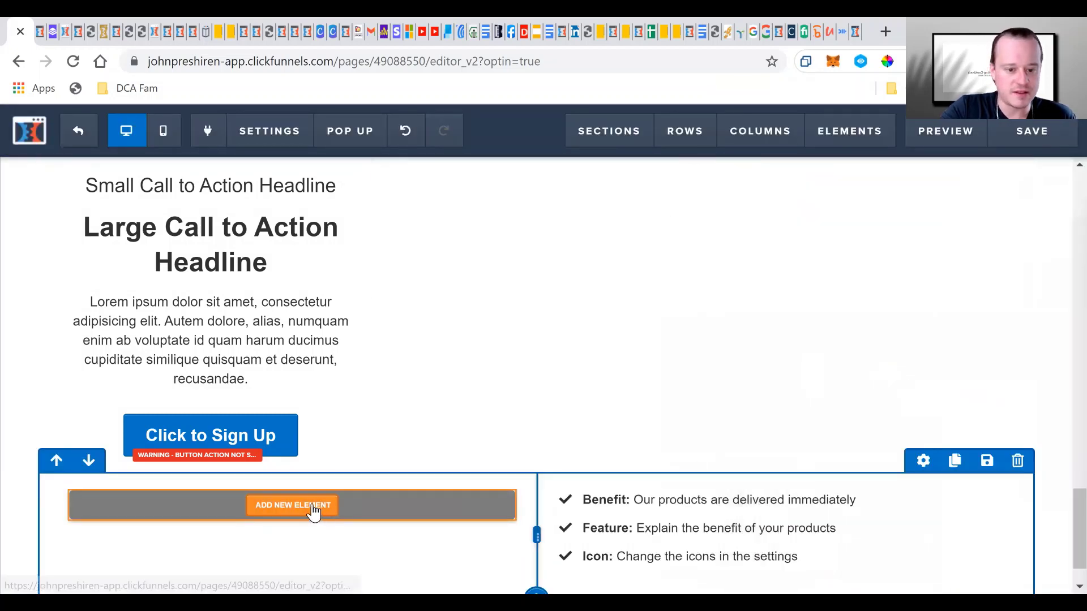
left_click(314, 512)
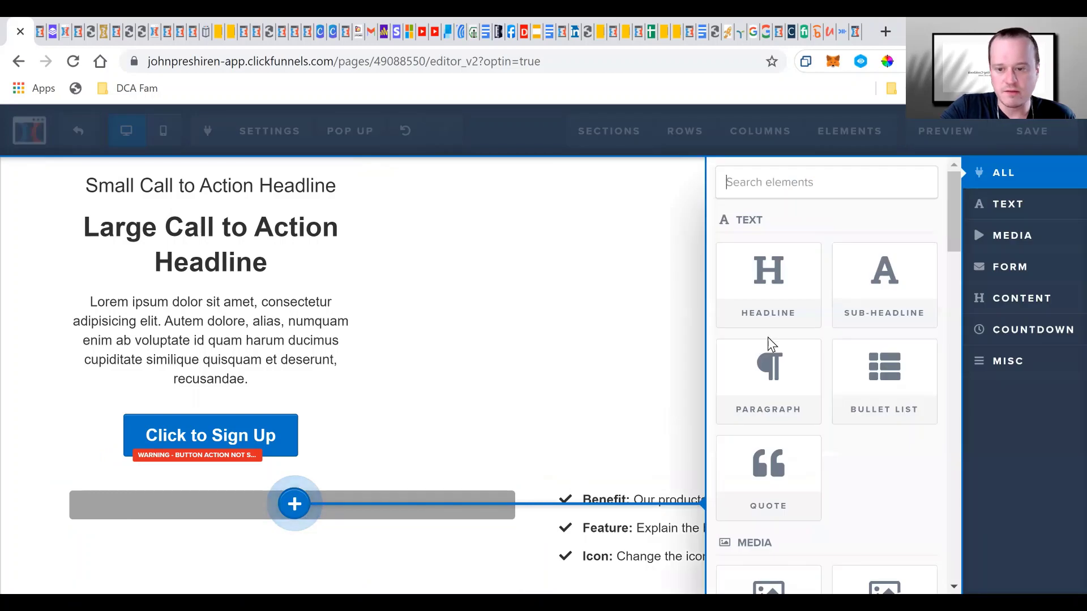
left_click(753, 326)
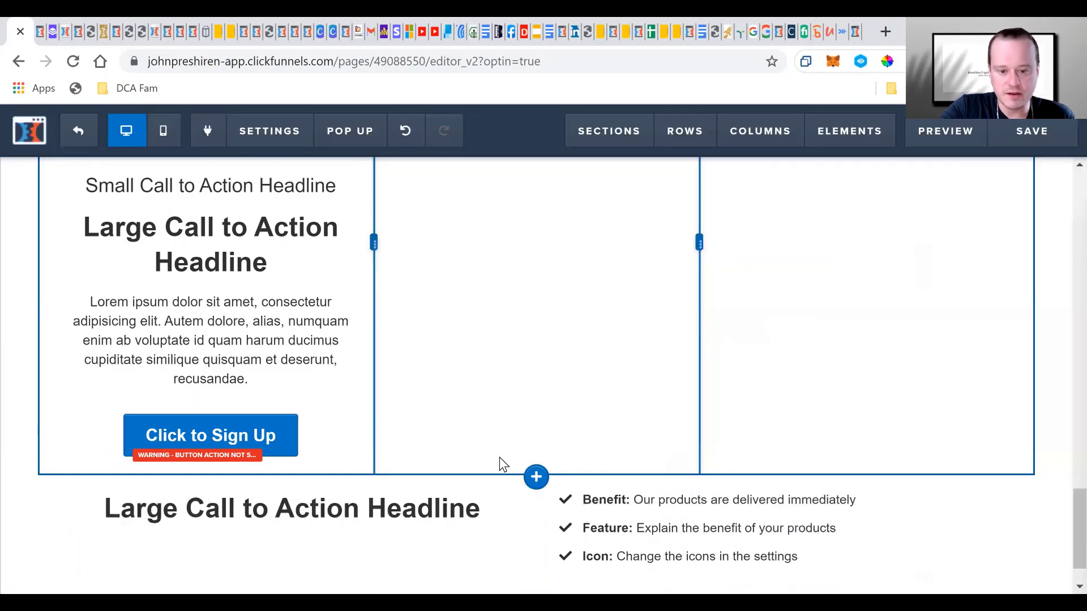
left_click(292, 532)
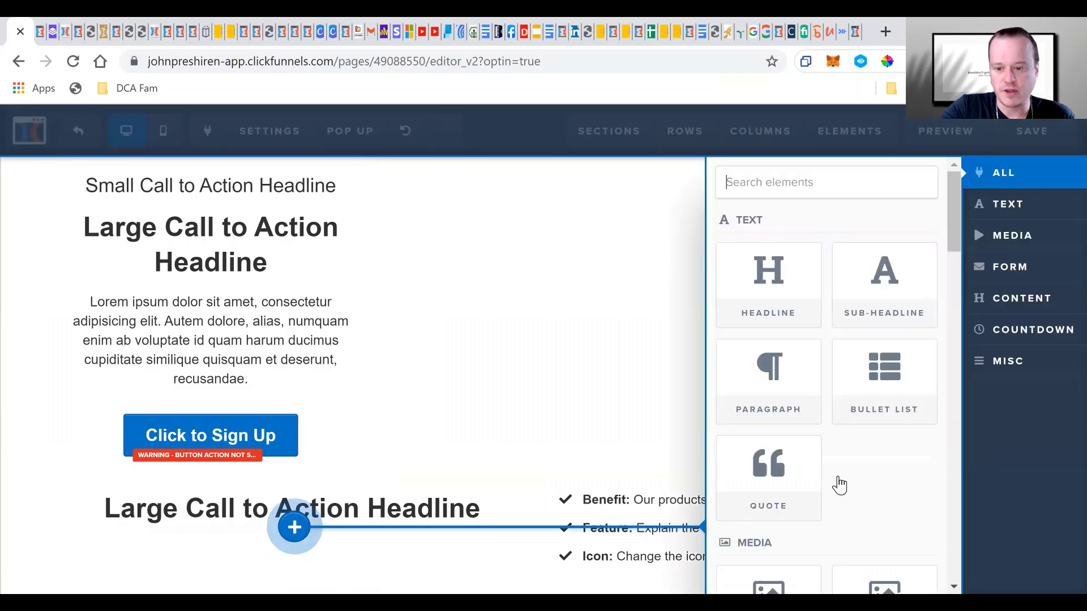
scroll(844, 475, "down", 7)
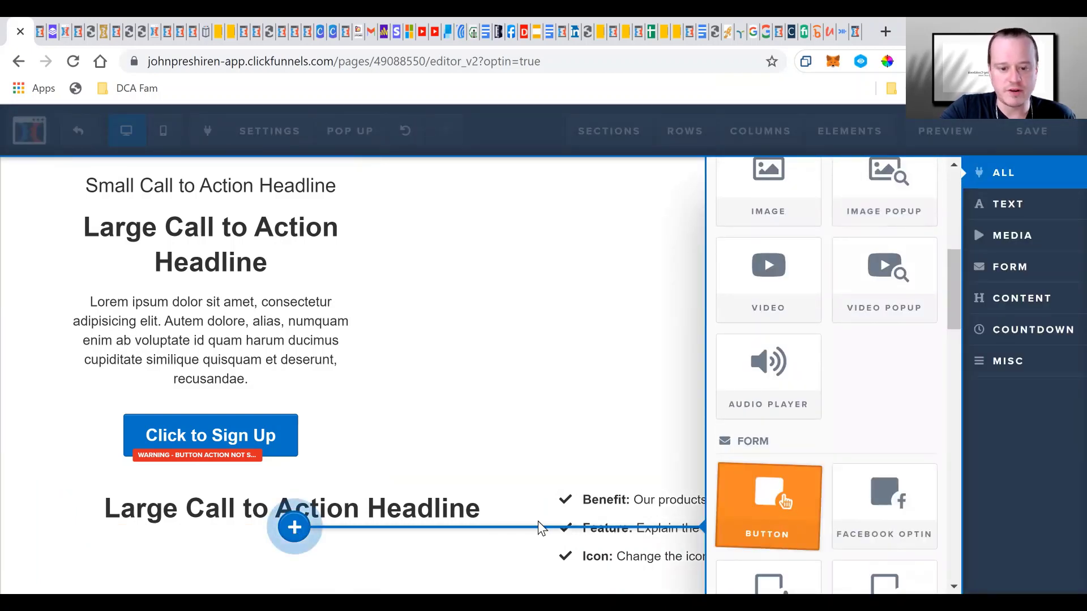
left_click_drag(537, 521, 539, 524)
scroll(562, 430, "down", 1)
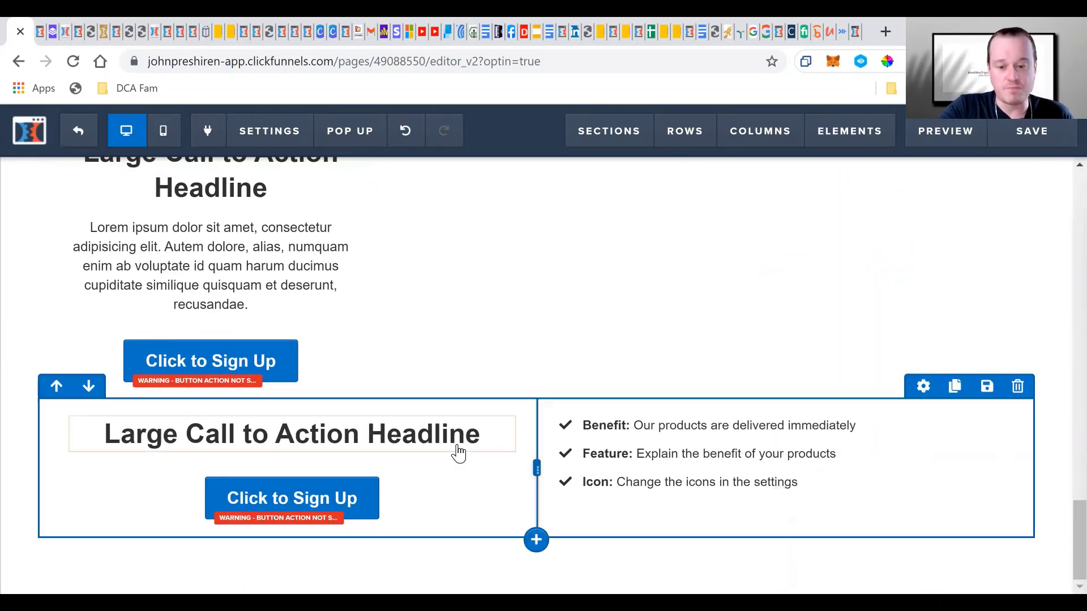
Add a new two-column row below and place a Headline in its left column.
left_click(536, 543)
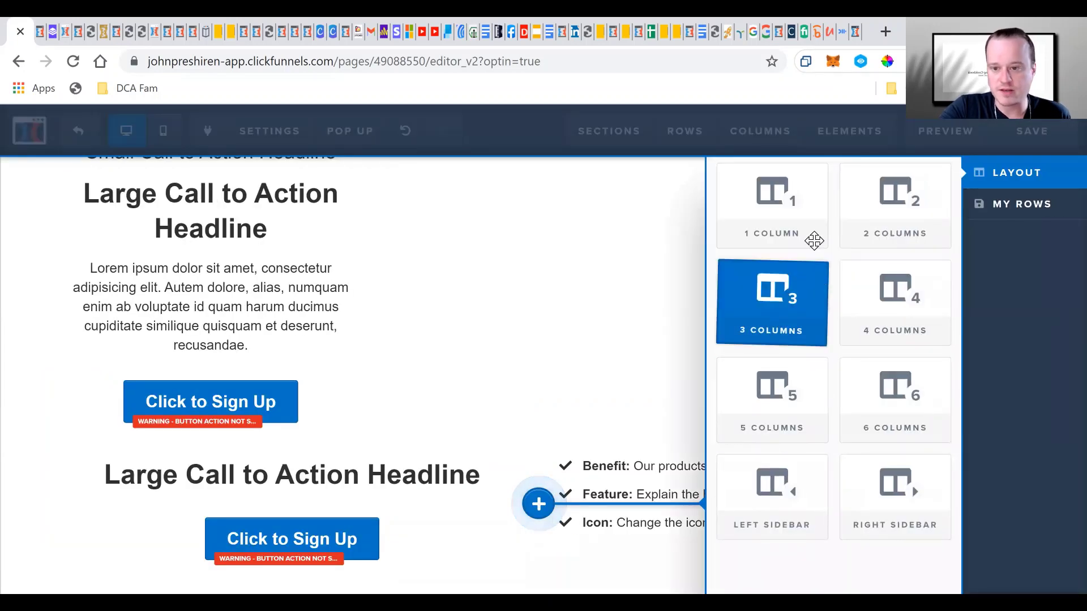
left_click(910, 206)
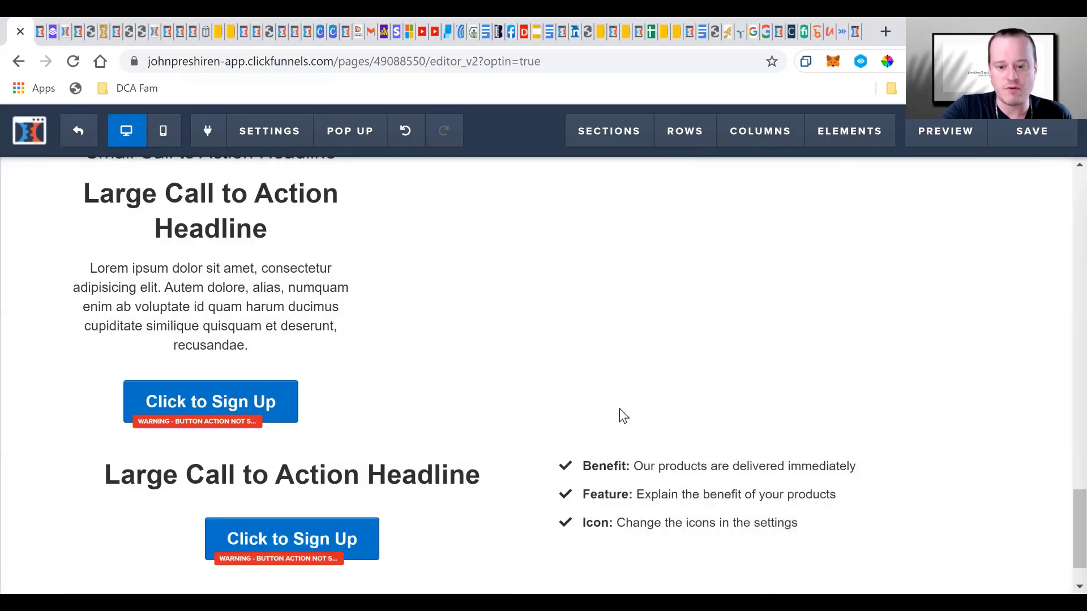
scroll(606, 412, "down", 2)
mouse_move(276, 513)
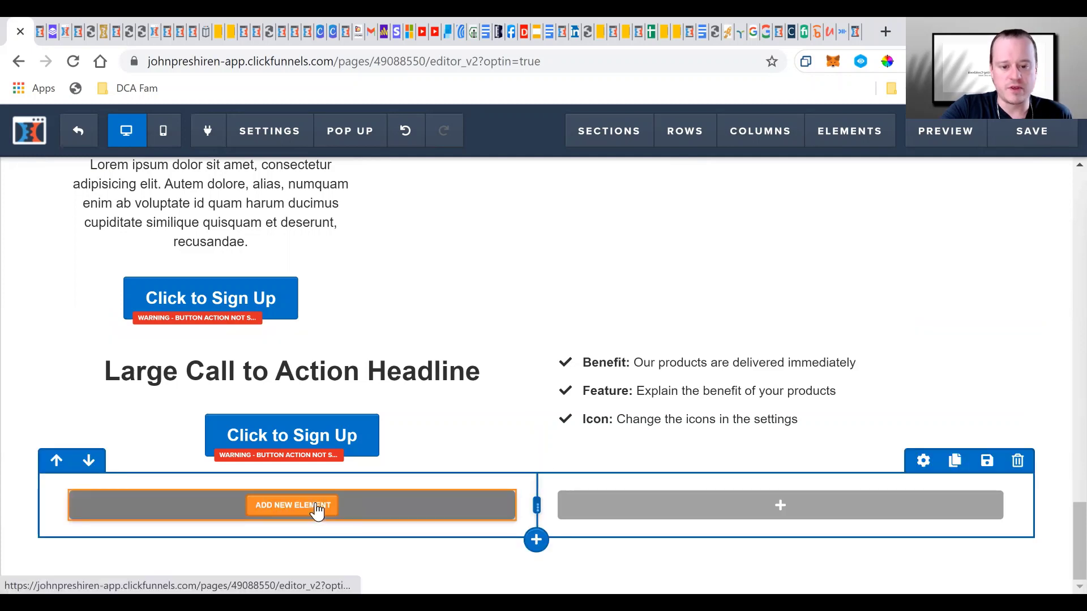
left_click(317, 512)
left_click(777, 284)
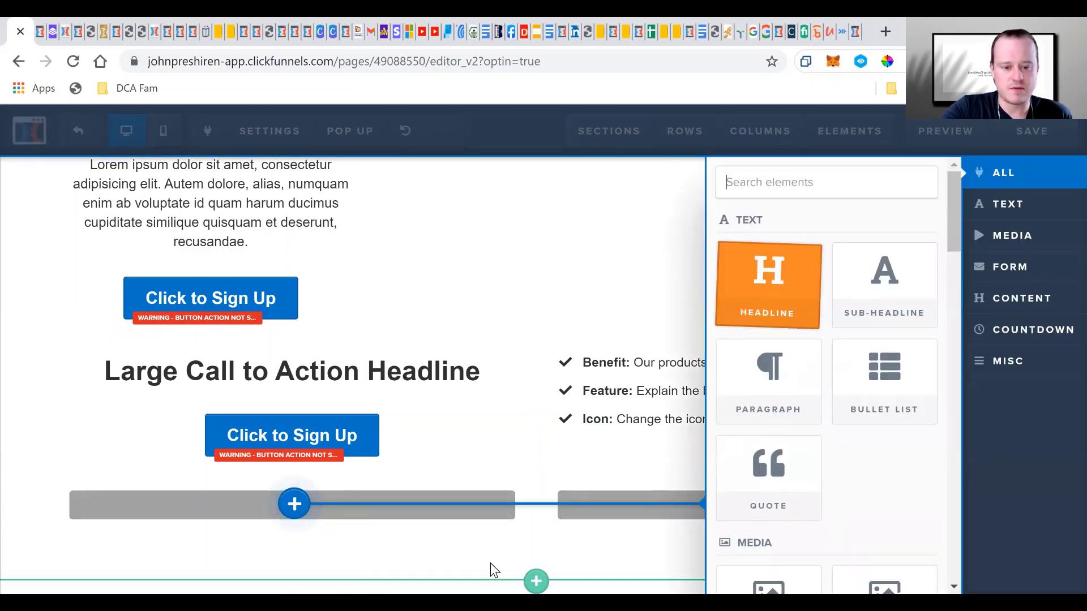
left_click(294, 525)
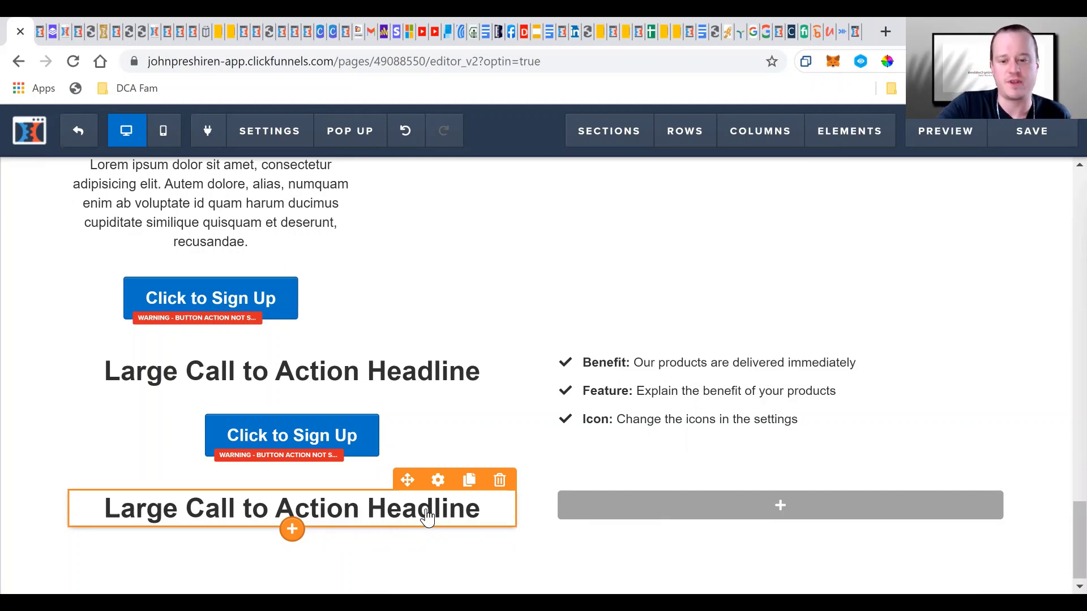
Put an Image element in the new row's right column.
mouse_move(757, 507)
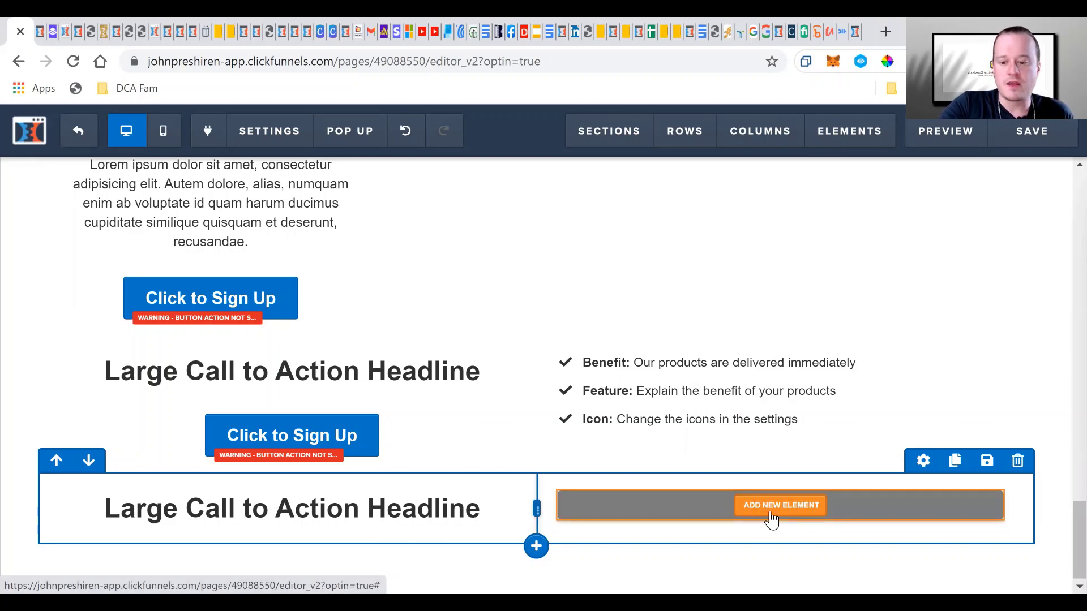
left_click(791, 515)
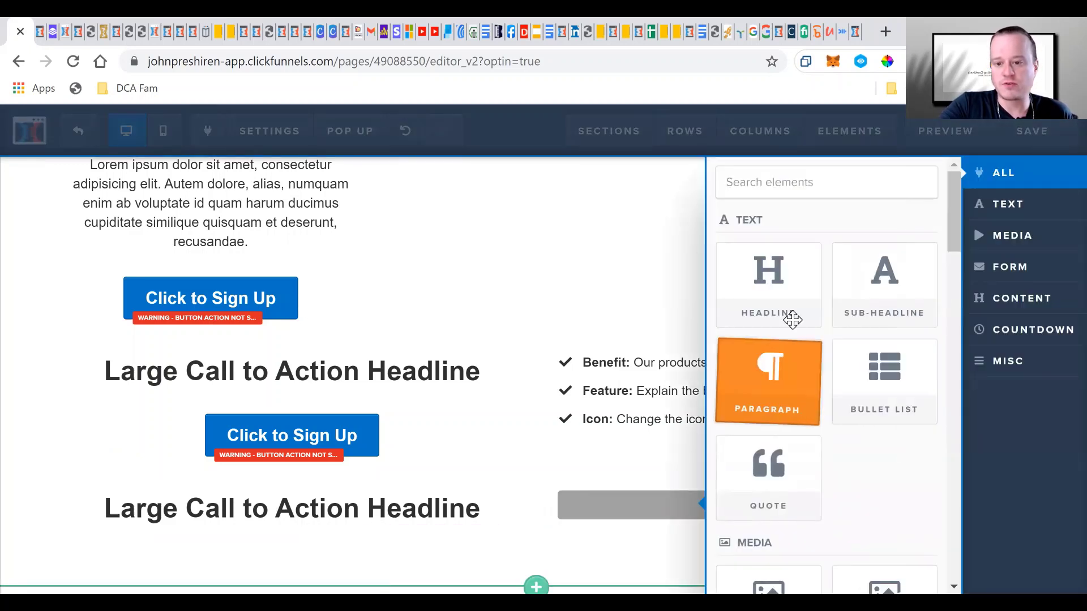
scroll(779, 446, "down", 3)
left_click(776, 437)
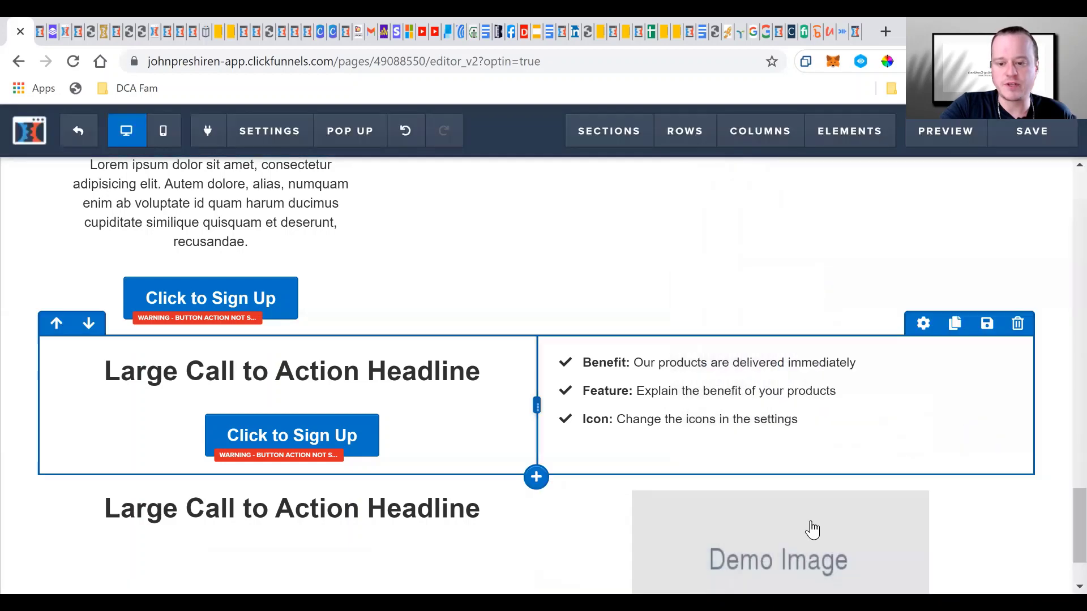
scroll(586, 454, "up", 17)
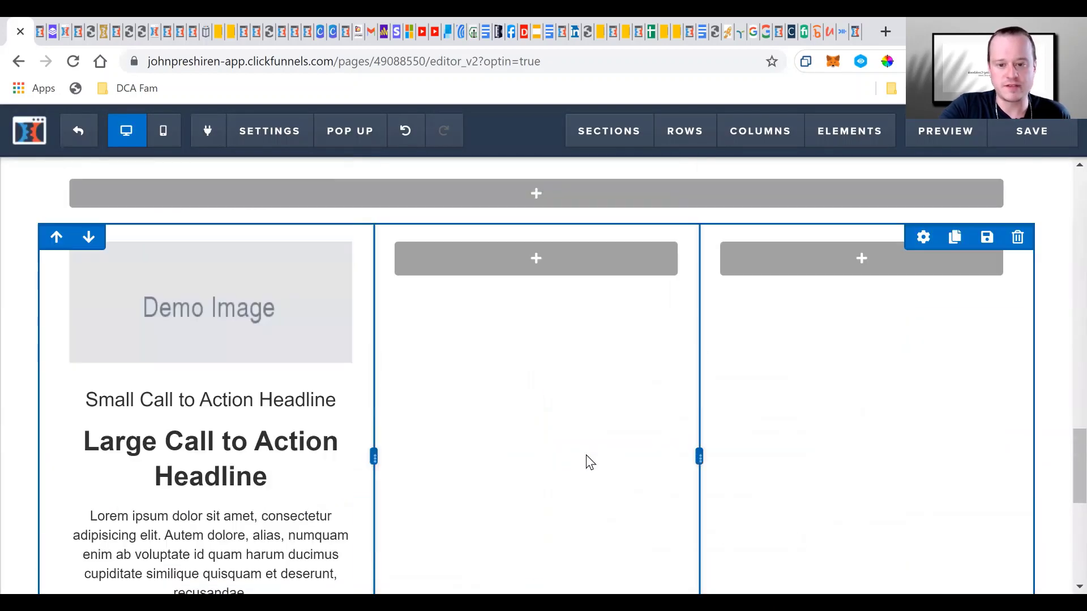
scroll(586, 454, "up", 12)
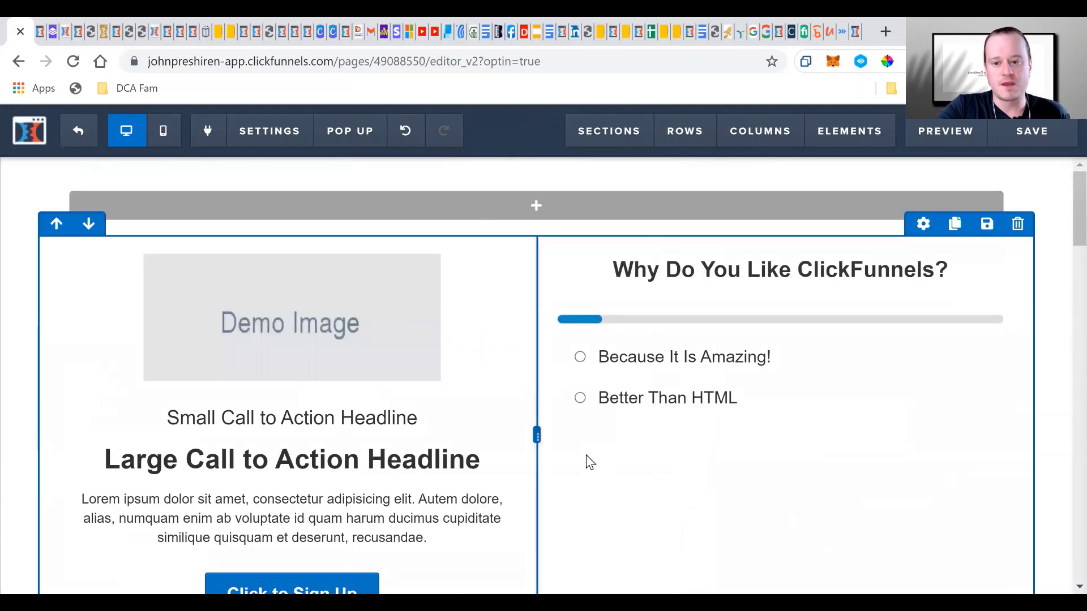